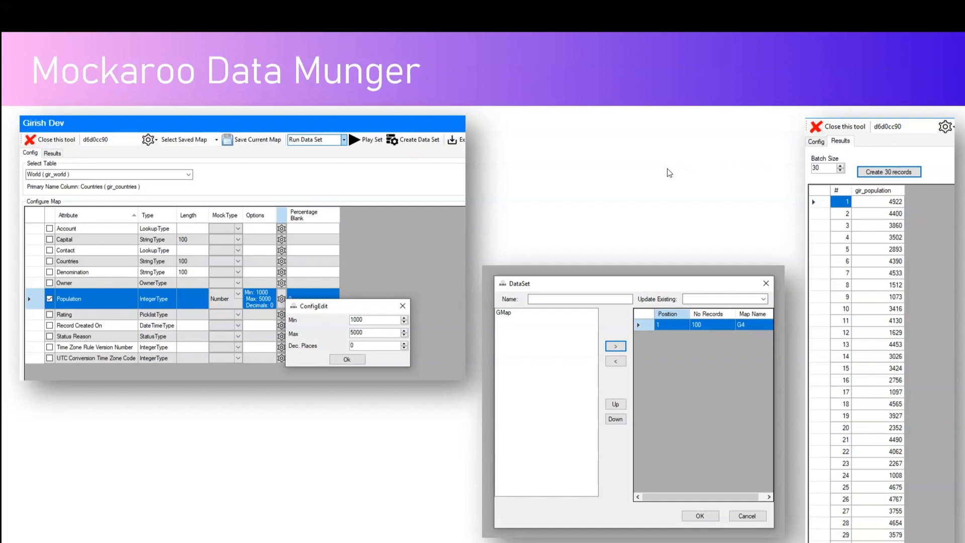
# Step: Switch from the slides to the browser and open the Mockaroo home page with its schema editor
pyautogui.press('Right')
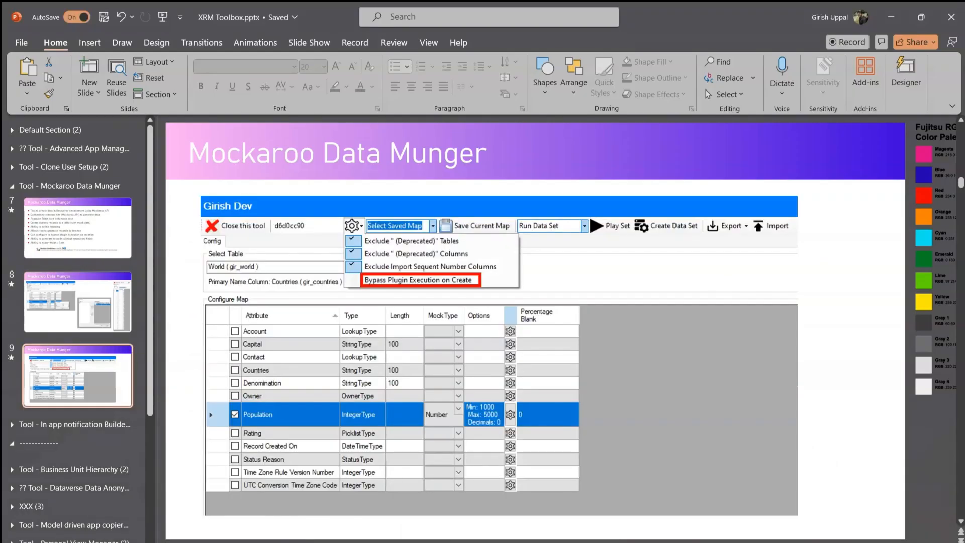
pyautogui.hotkey('alt', 'Tab')
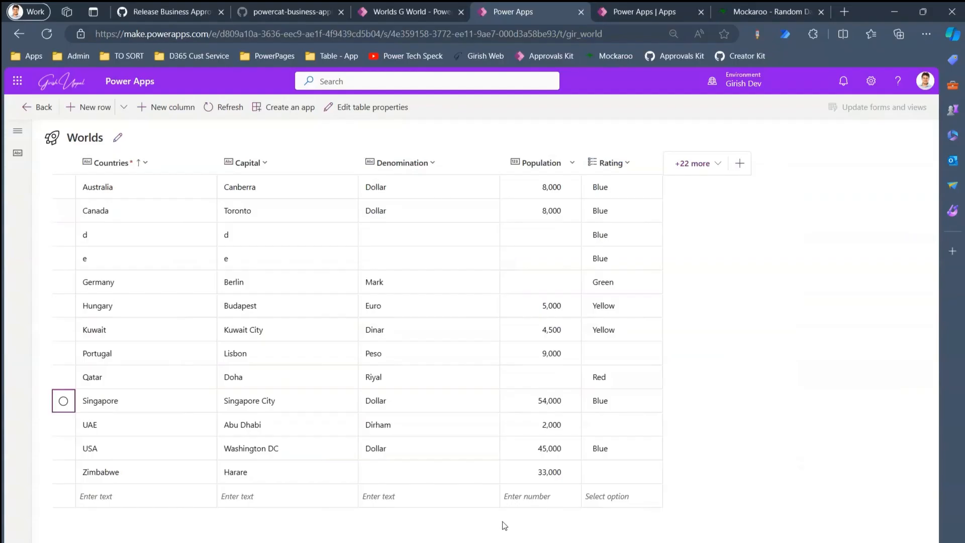
pyautogui.click(768, 12)
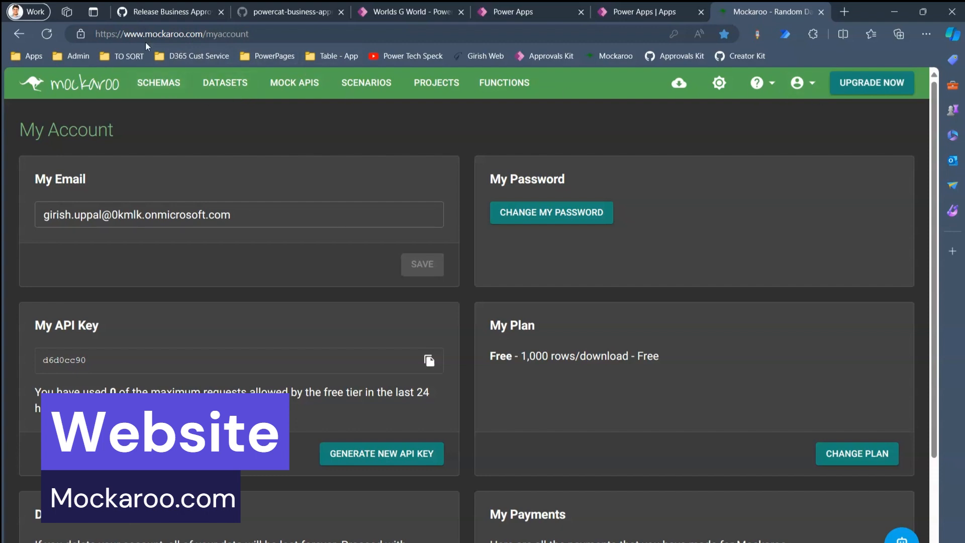
pyautogui.click(93, 85)
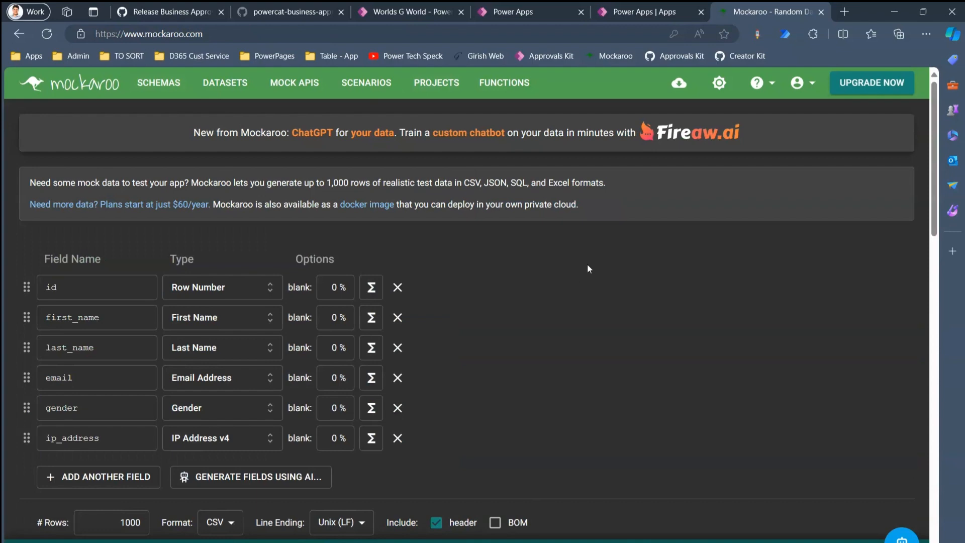
# Step: Open the Mockaroo account page and copy the API key
pyautogui.click(799, 83)
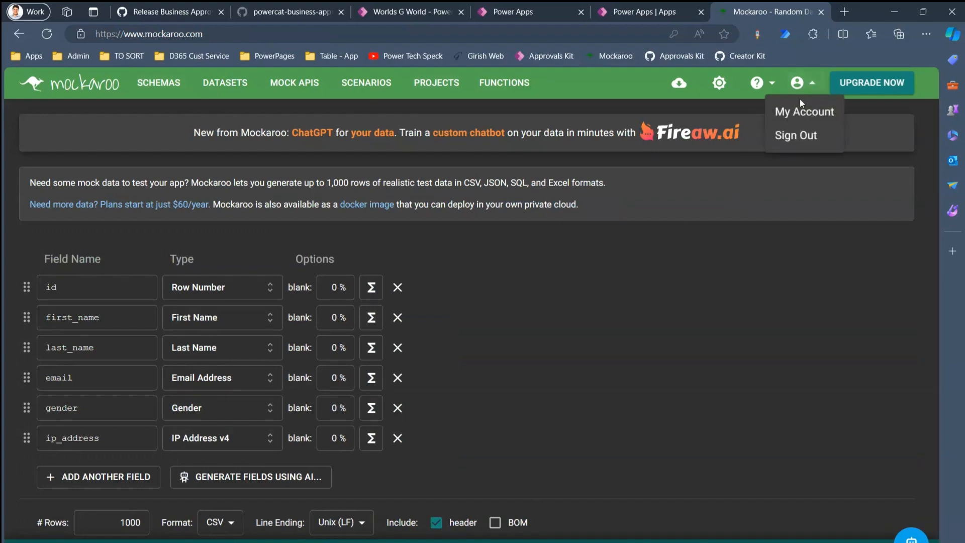
pyautogui.click(800, 109)
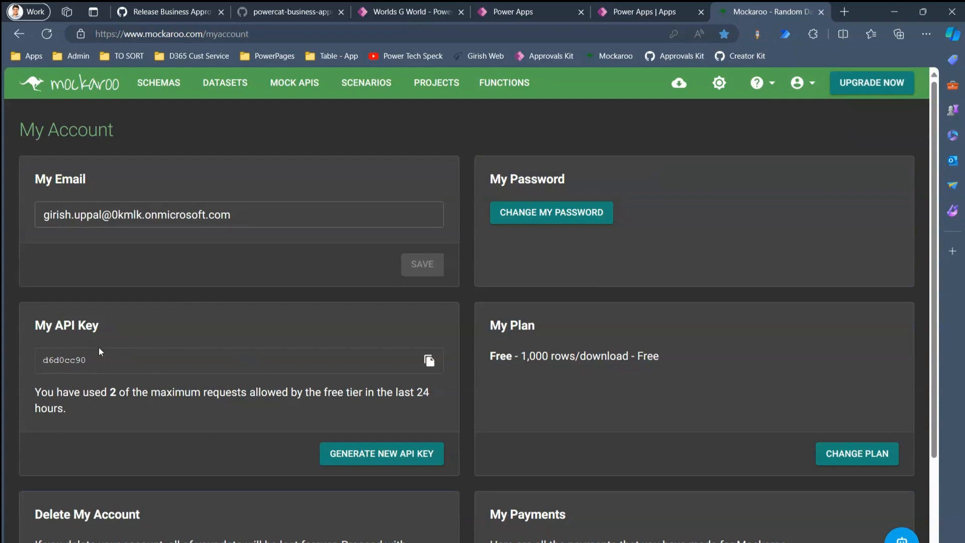
pyautogui.click(429, 361)
# Step: Return to the Mockaroo home page and remove the email, gender and ip_address fields from the schema
pyautogui.click(85, 83)
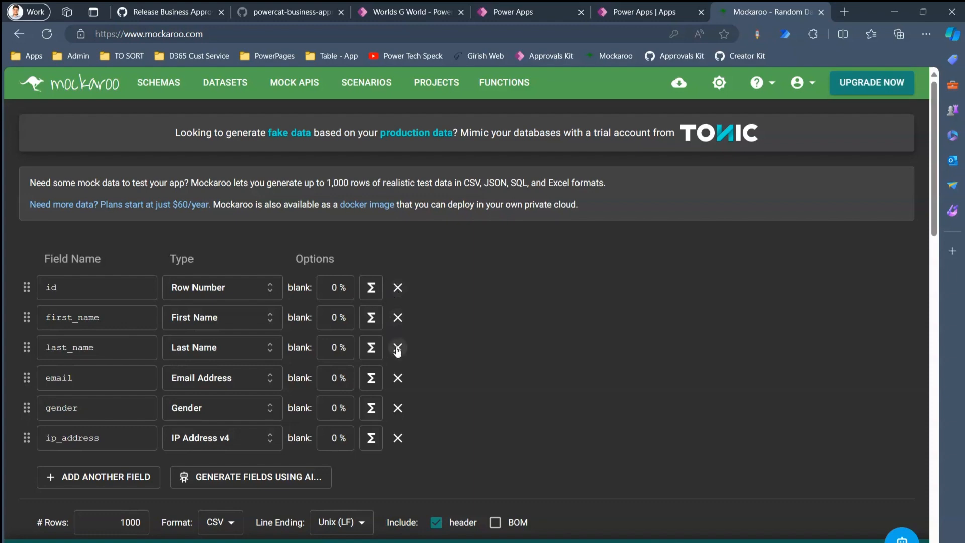
pyautogui.click(397, 378)
pyautogui.click(397, 378)
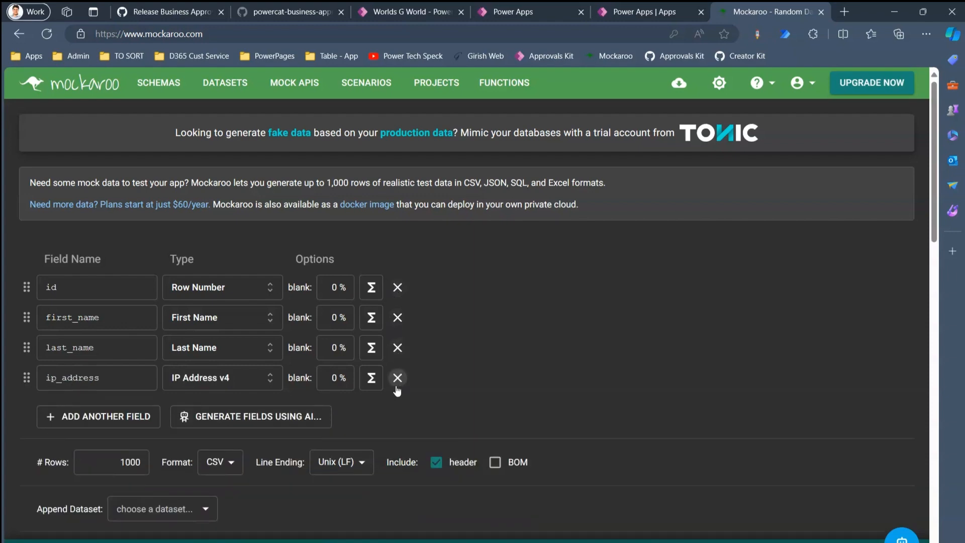
pyautogui.click(396, 378)
# Step: Add a field of type Airport Country Code to the schema and name it airport_code
pyautogui.click(135, 386)
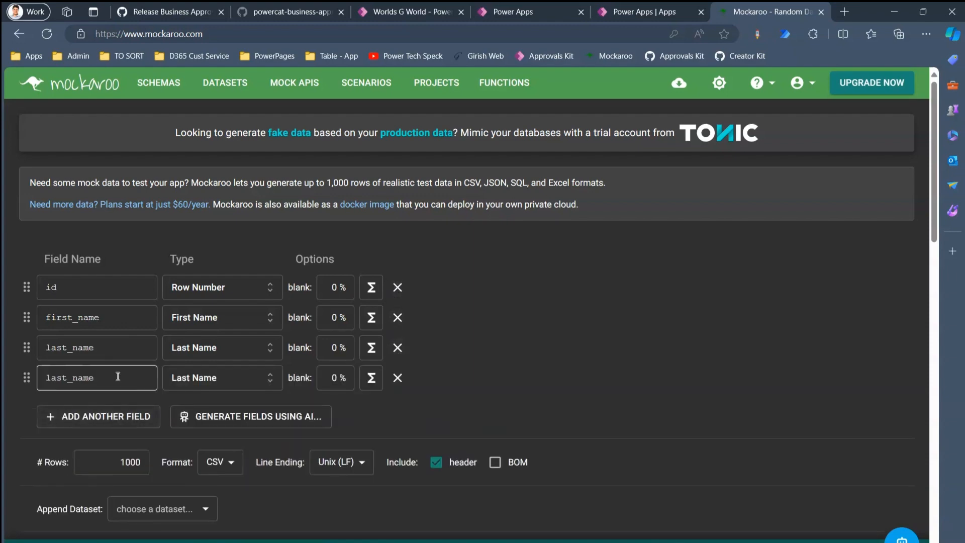
pyautogui.click(204, 378)
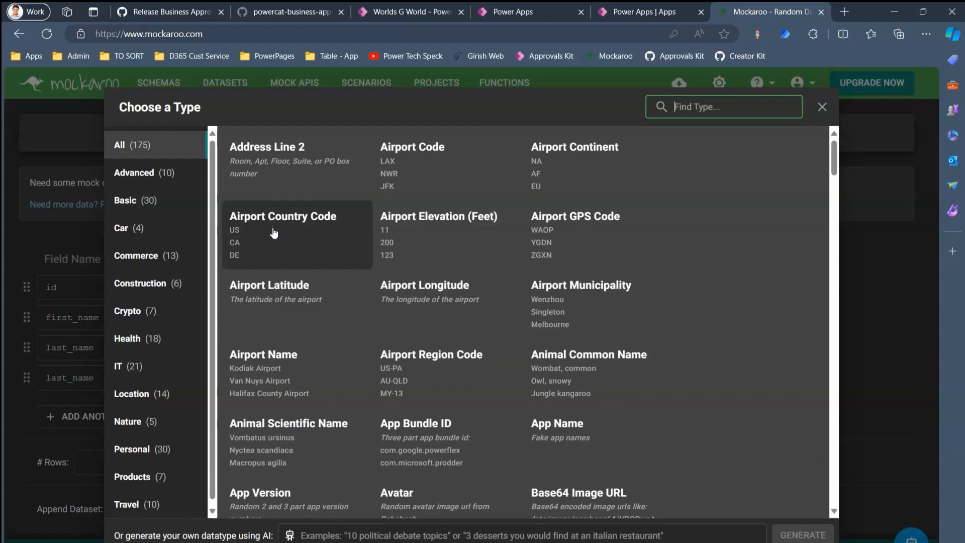
pyautogui.click(298, 229)
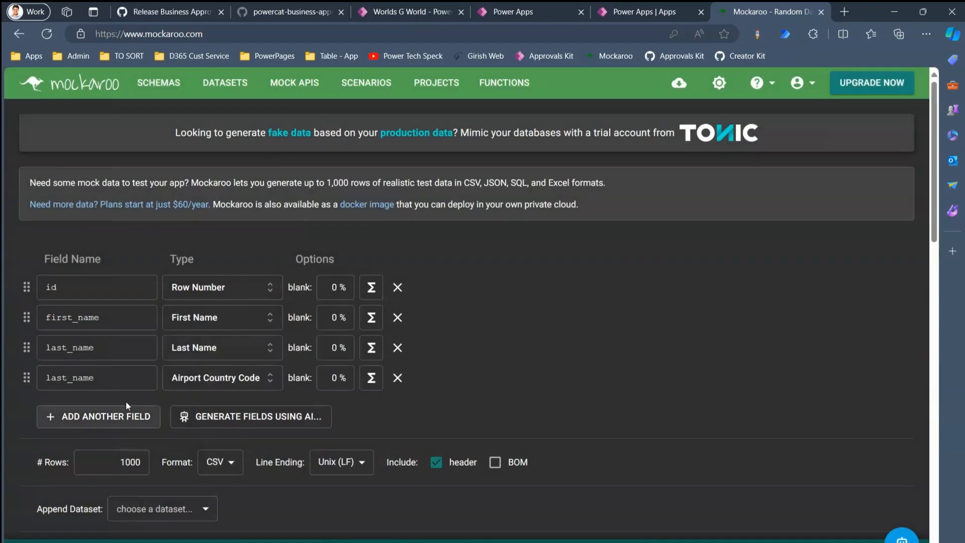
pyautogui.doubleClick(126, 377)
pyautogui.write('airp')
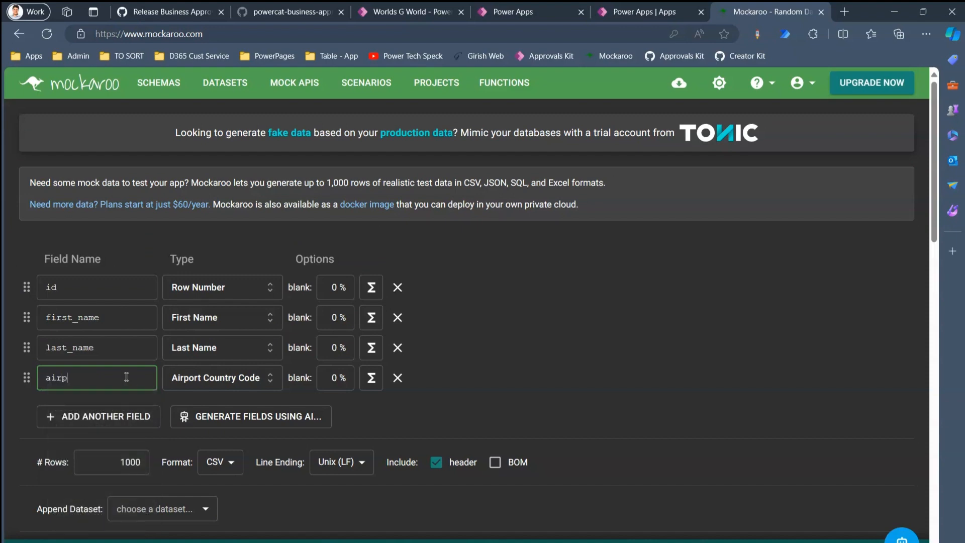
pyautogui.write('ort_code')
# Step: Add another schema field, set its type to Job Title and name it job_title
pyautogui.click(115, 416)
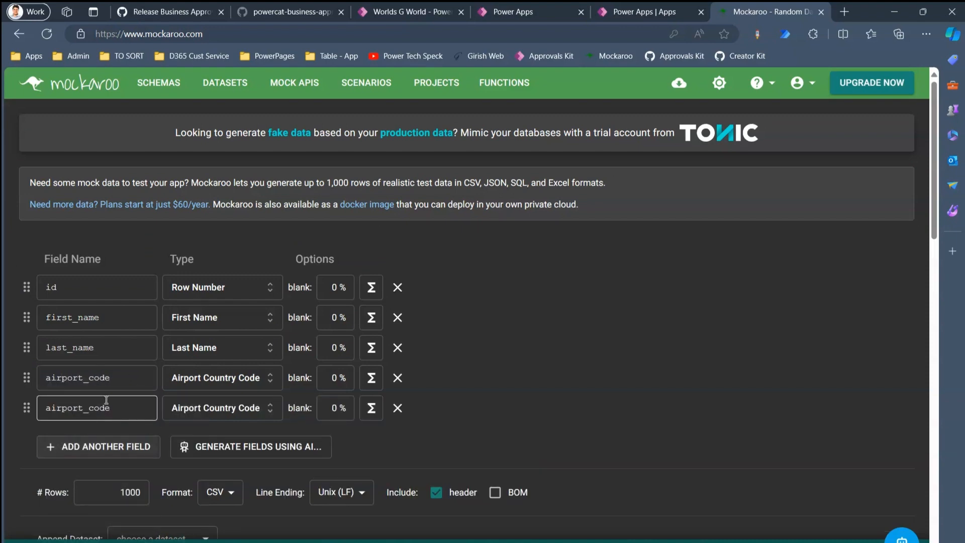
pyautogui.click(212, 409)
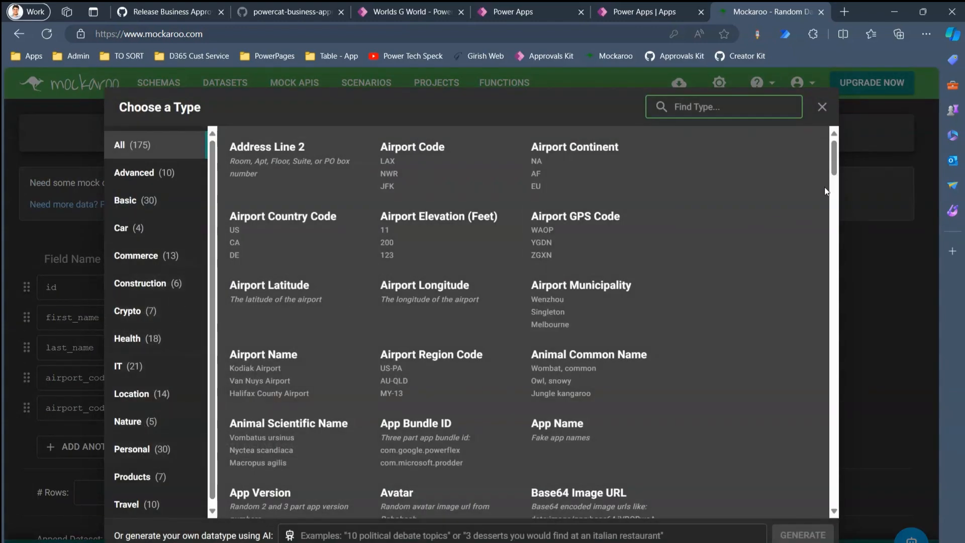
pyautogui.moveTo(834, 156); pyautogui.dragTo(830, 348)
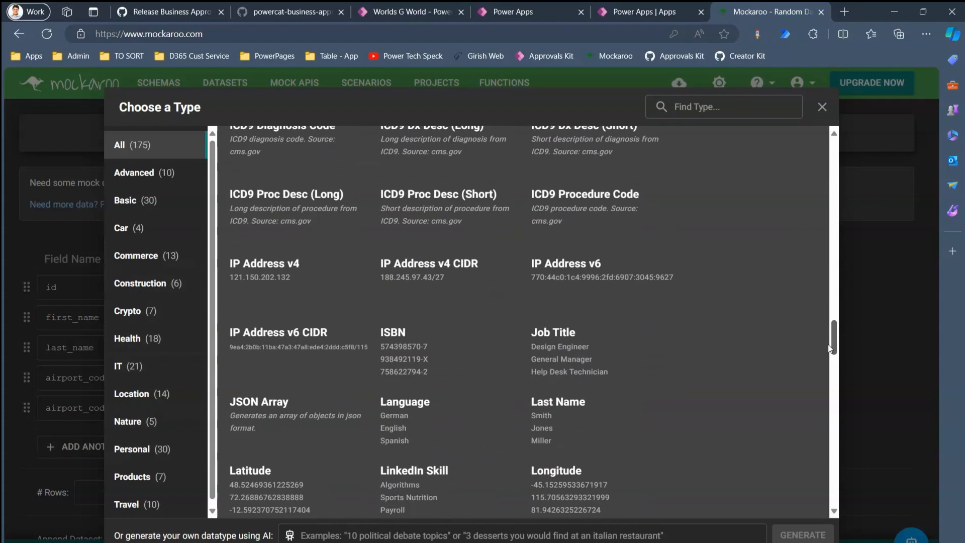
pyautogui.click(557, 340)
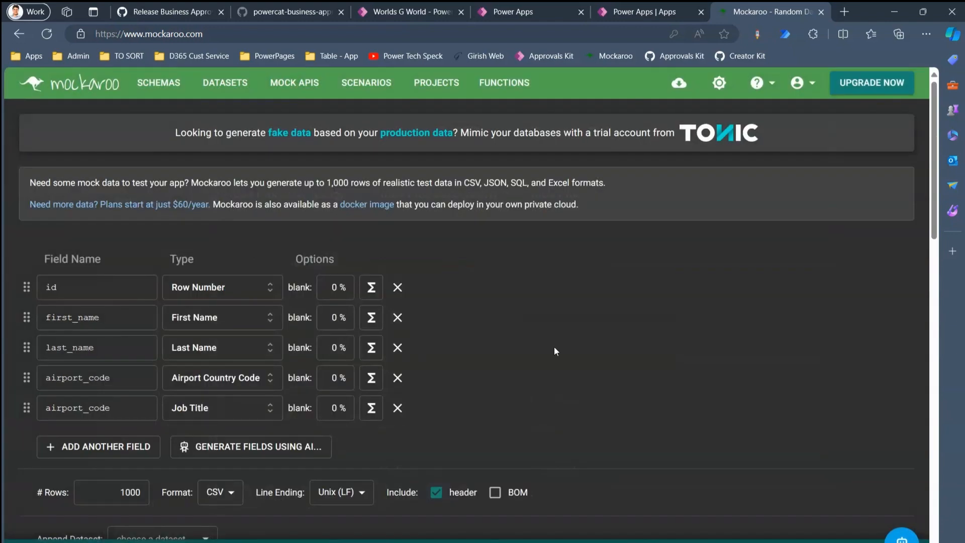
pyautogui.click(137, 407)
pyautogui.doubleClick(137, 406)
pyautogui.write('jo')
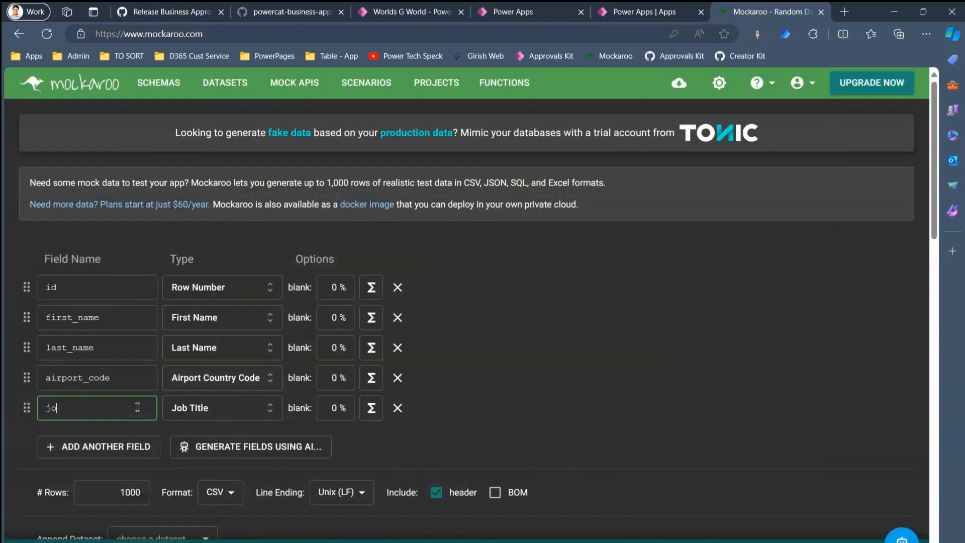
pyautogui.write('b_title')
pyautogui.click(568, 324)
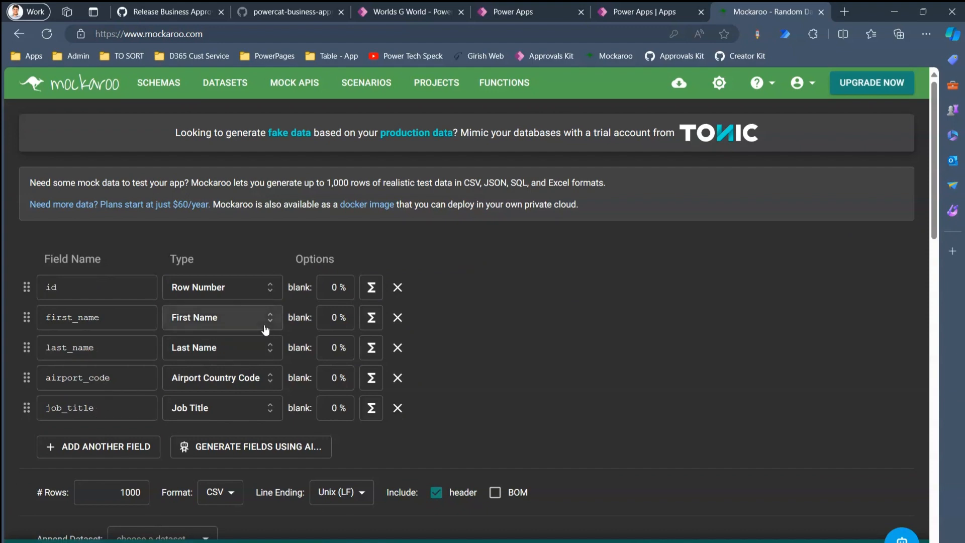
# Step: Set the number of rows to 400 and preview the mock data table down to its last row
pyautogui.click(131, 492)
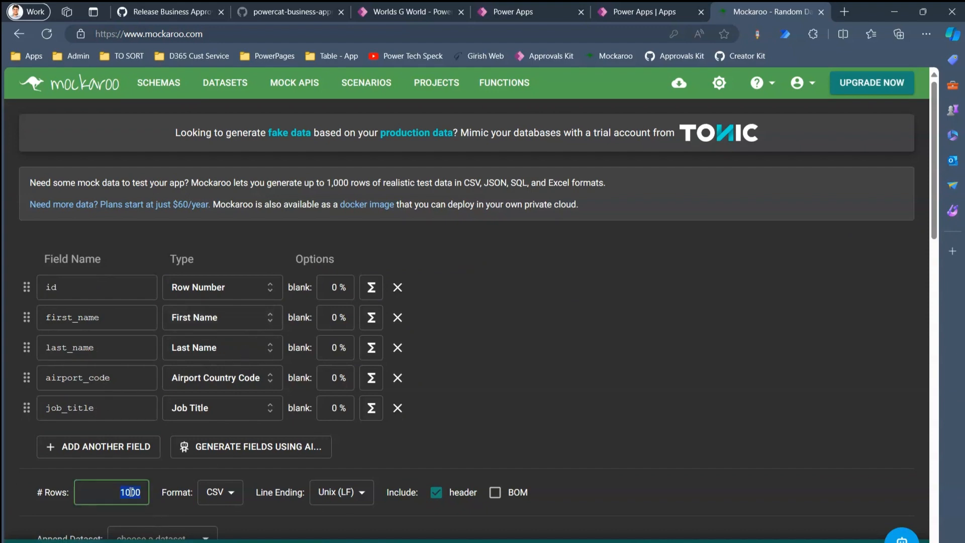
pyautogui.write('4')
pyautogui.press('Return')
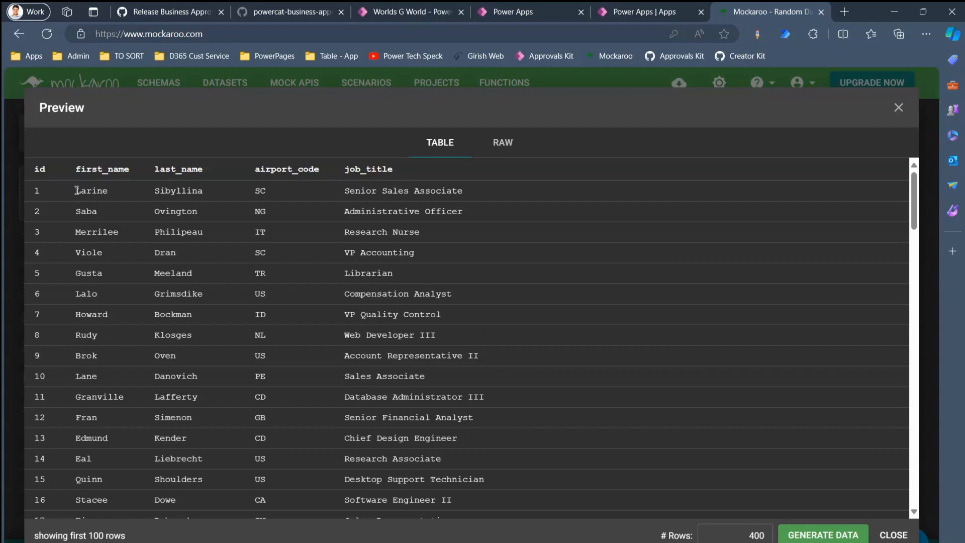
pyautogui.moveTo(76, 190); pyautogui.dragTo(184, 208)
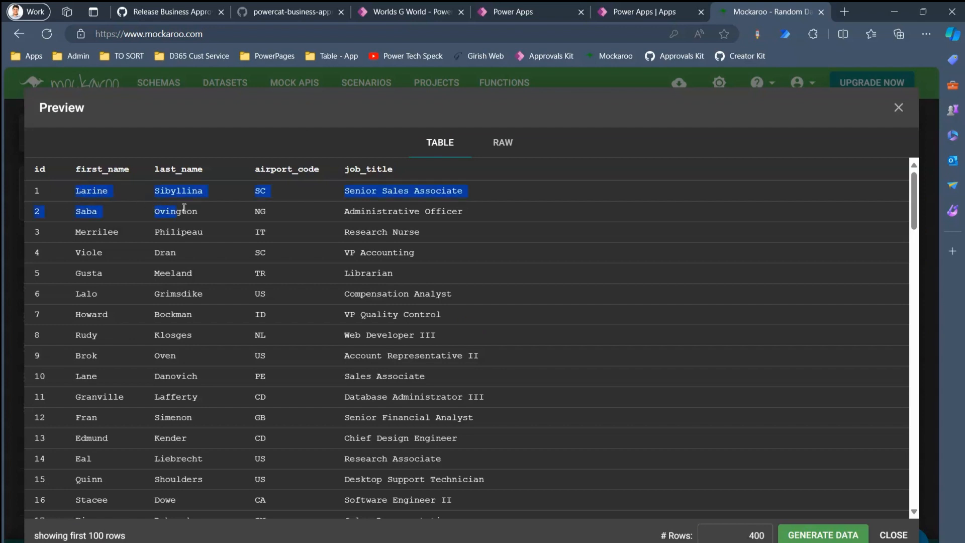
pyautogui.click(282, 262)
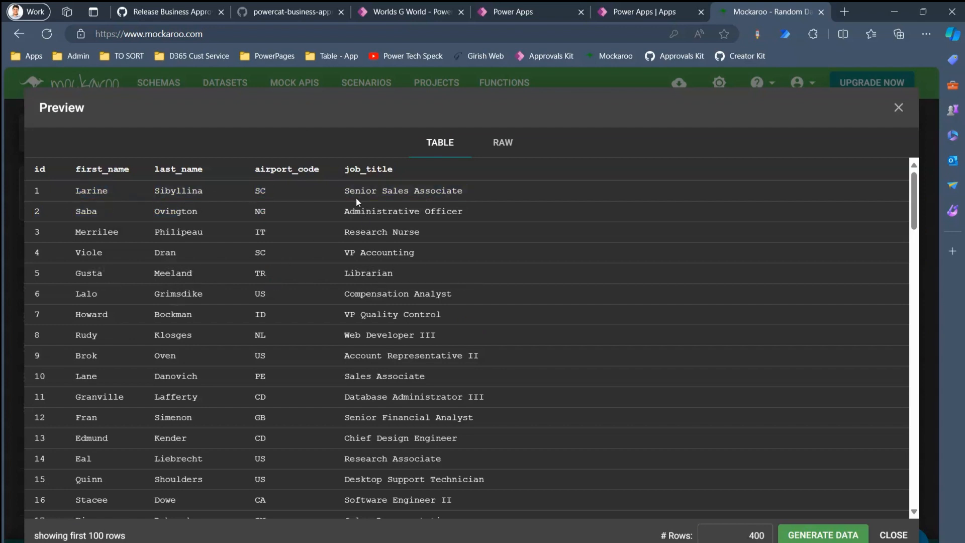
pyautogui.moveTo(355, 199); pyautogui.dragTo(382, 314)
pyautogui.moveTo(912, 207); pyautogui.dragTo(914, 509)
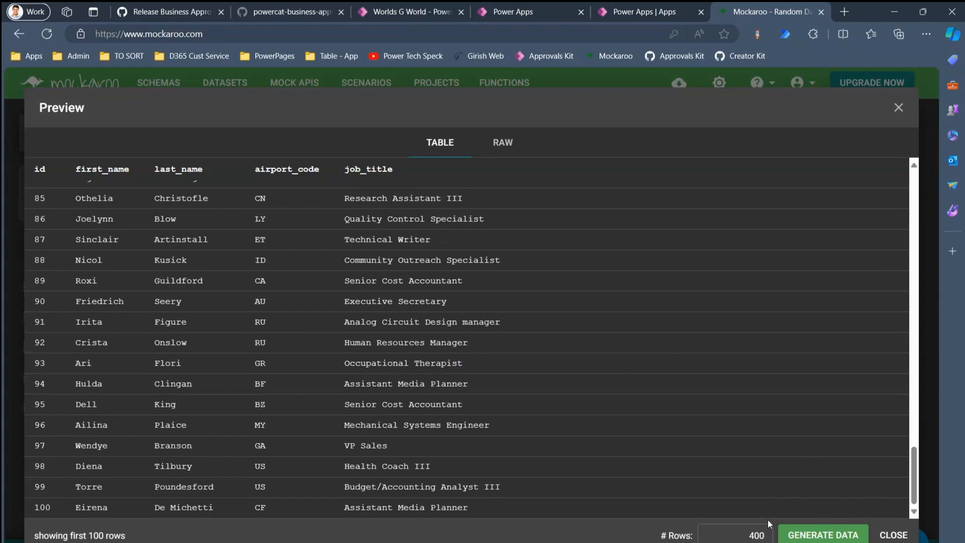
# Step: Generate the mock data as a CSV file and open the downloaded MOCK_DATA.csv in Excel
pyautogui.click(821, 535)
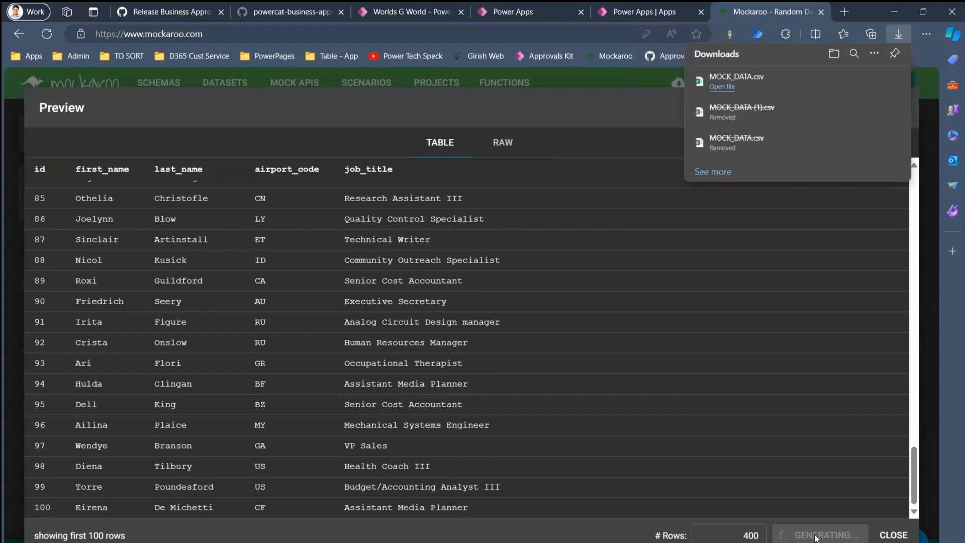
pyautogui.click(722, 86)
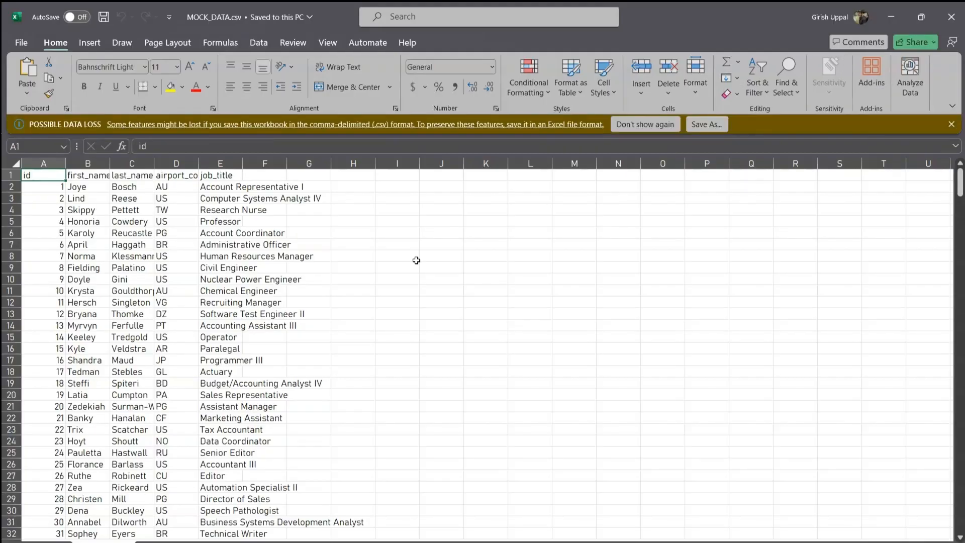
# Step: Autofit the widths of all columns in MOCK_DATA.csv and look through the generated rows to the end
pyautogui.click(17, 163)
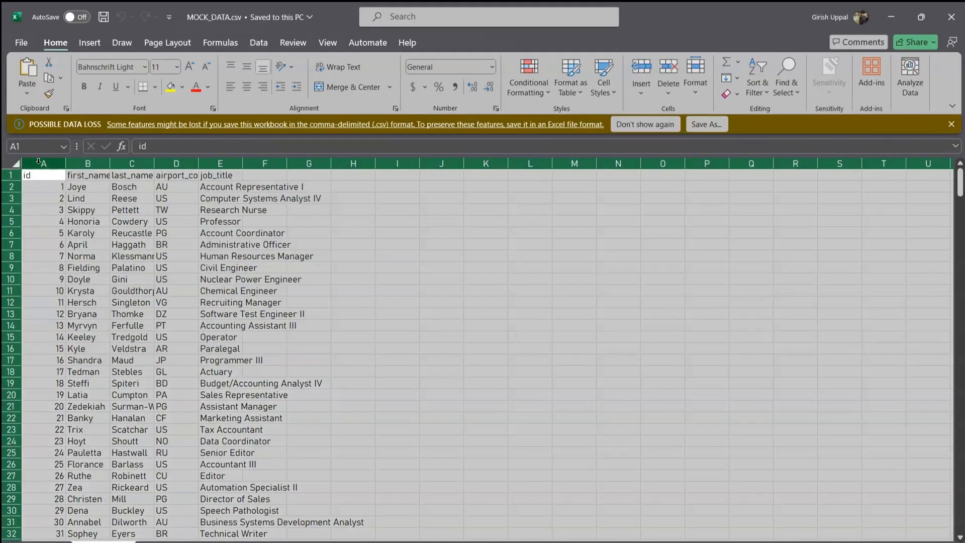
pyautogui.doubleClick(66, 163)
pyautogui.click(140, 221)
pyautogui.scroll(-20, 952, 183)
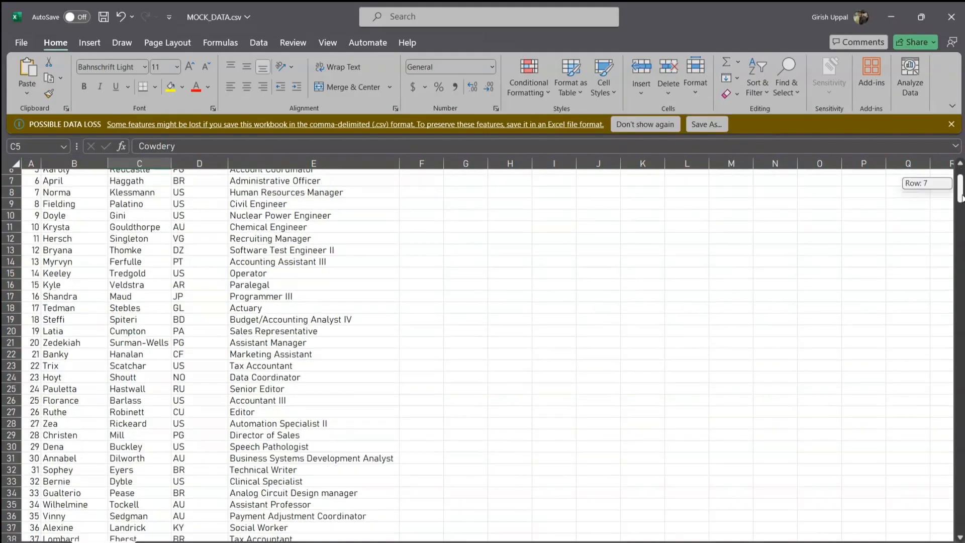
pyautogui.scroll(-5, 952, 184)
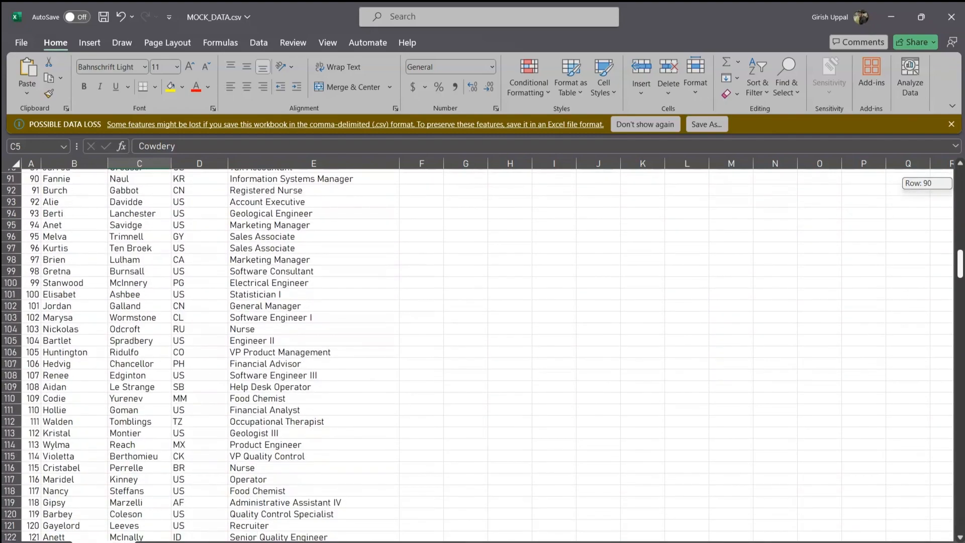
pyautogui.scroll(-4, 952, 184)
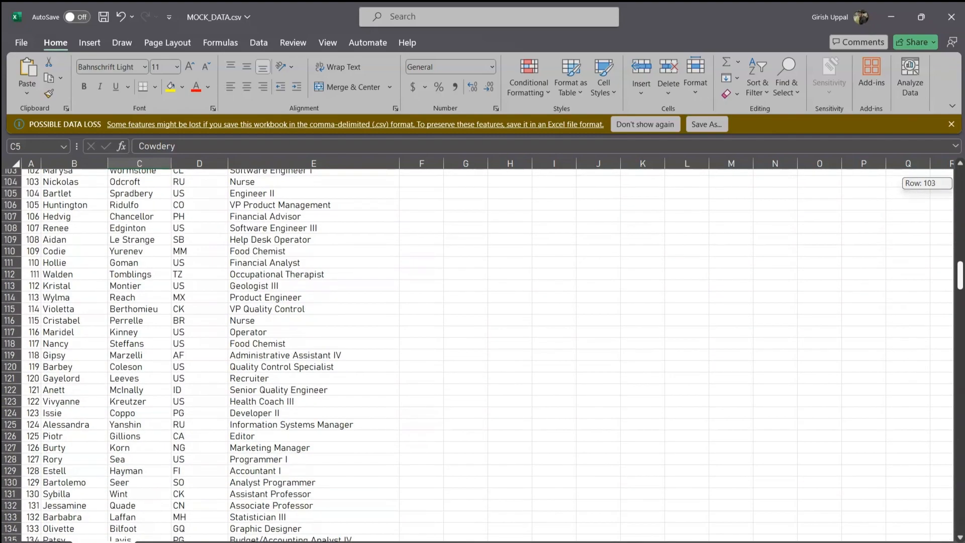
pyautogui.moveTo(958, 281); pyautogui.dragTo(958, 519)
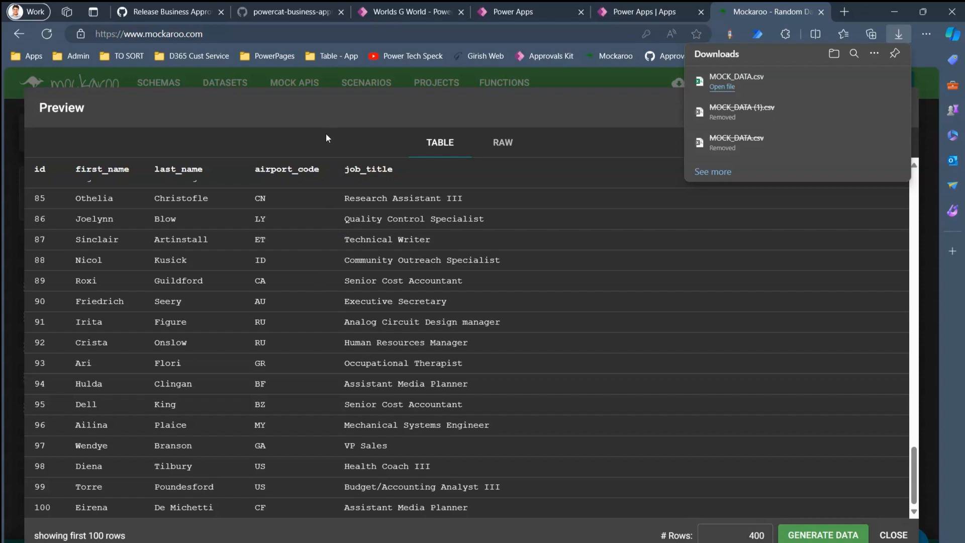
# Step: Back in Mockaroo, view the raw comma-separated version of the preview, then close the preview
pyautogui.click(492, 141)
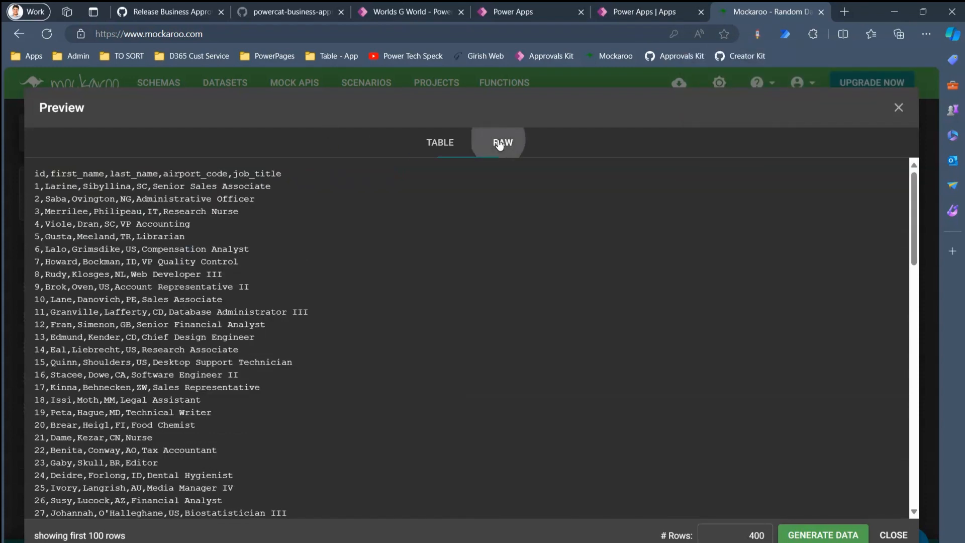
pyautogui.moveTo(132, 184); pyautogui.dragTo(239, 417)
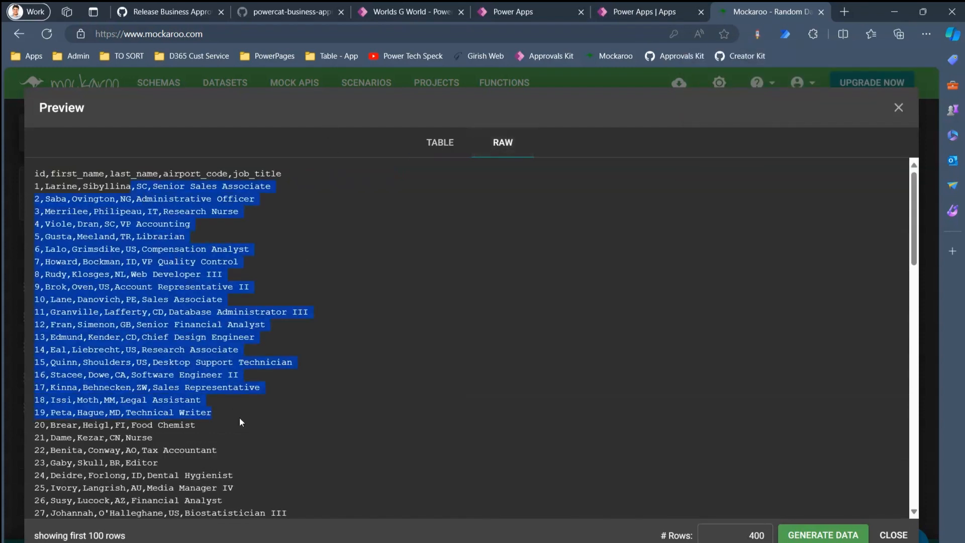
pyautogui.click(296, 426)
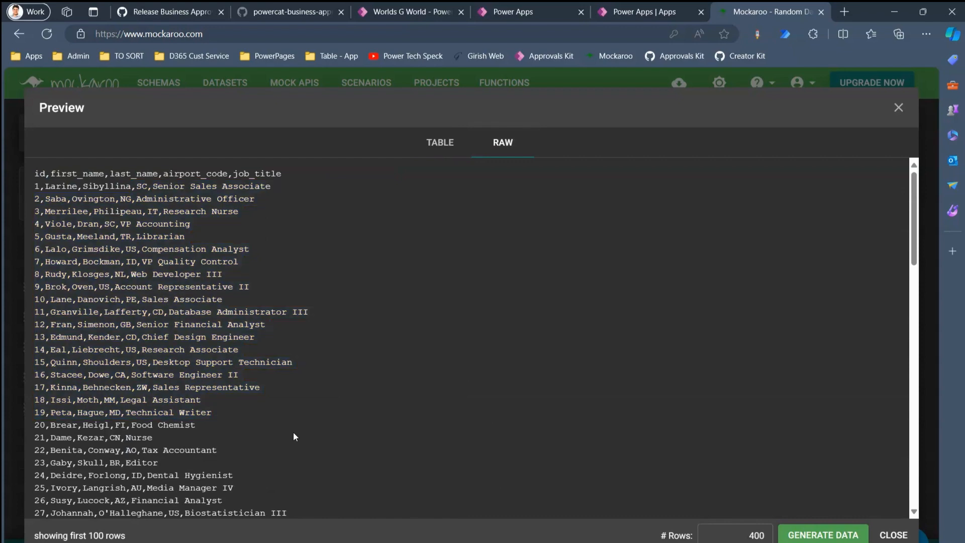
pyautogui.click(889, 534)
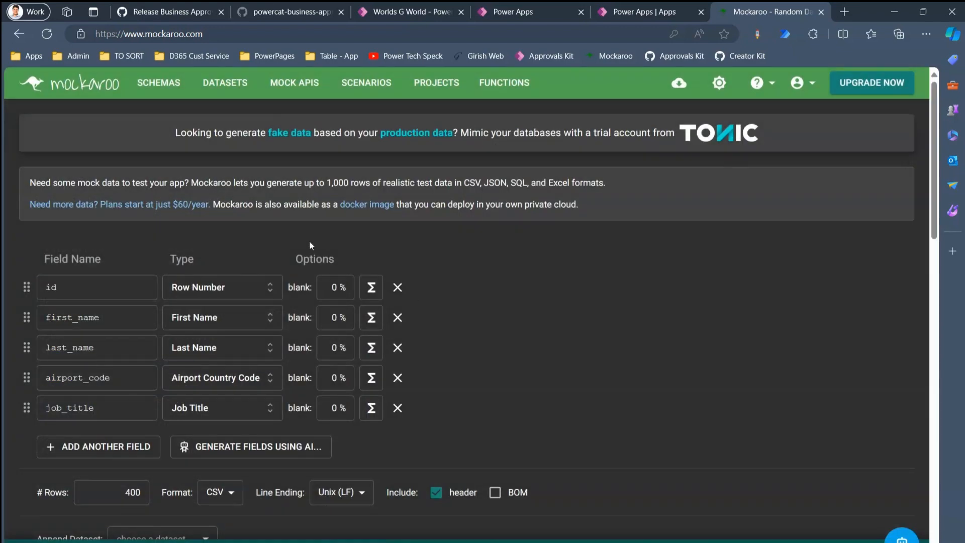
# Step: Open the My Account page in Mockaroo and copy the API key
pyautogui.click(805, 84)
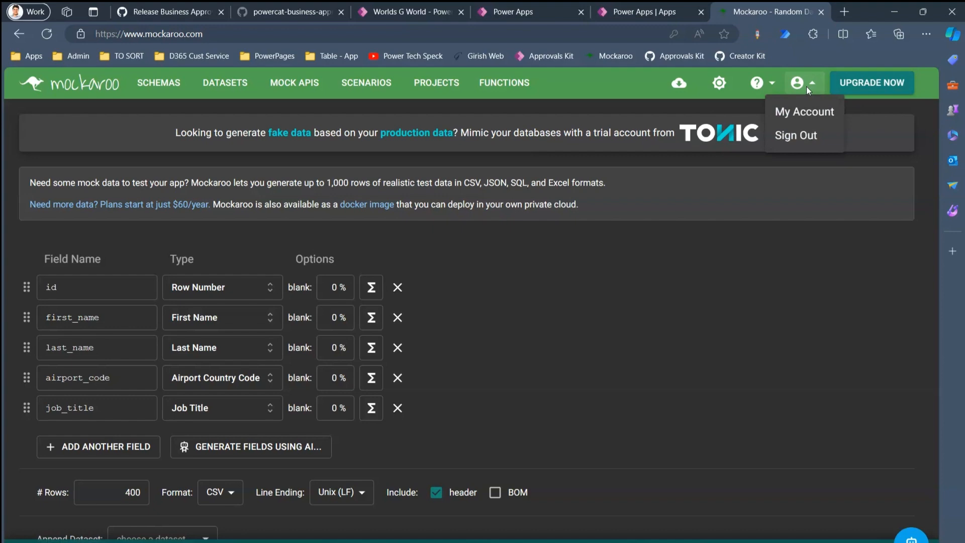
pyautogui.click(803, 115)
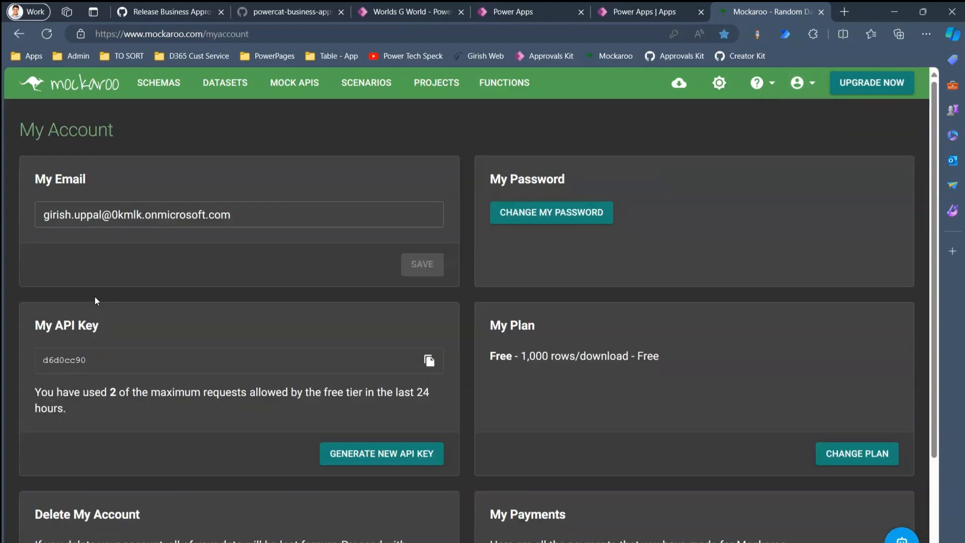
pyautogui.click(428, 359)
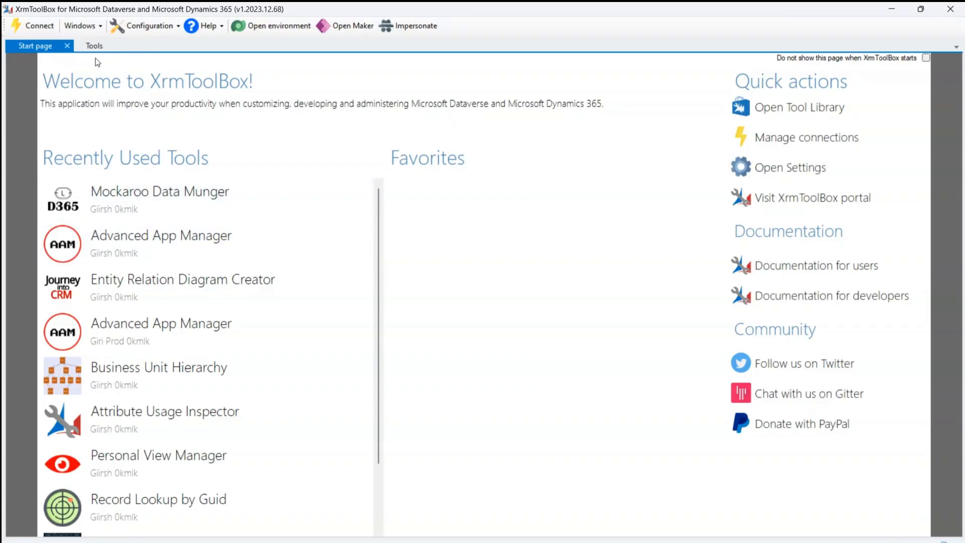
# Step: Switch to XrmToolBox, open the Mockaroo Data Munger tool and paste the Mockaroo API key into its key field
pyautogui.click(117, 196)
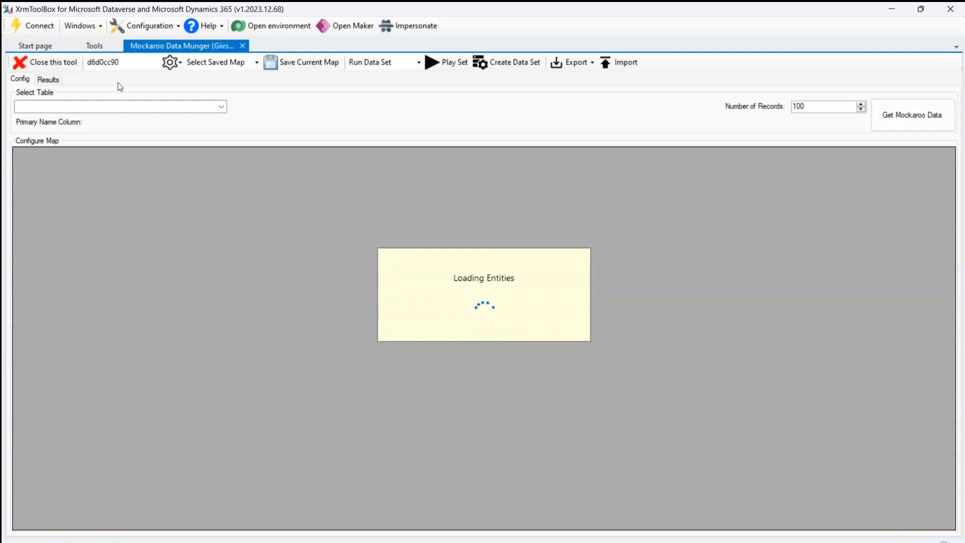
pyautogui.moveTo(120, 62); pyautogui.dragTo(86, 62)
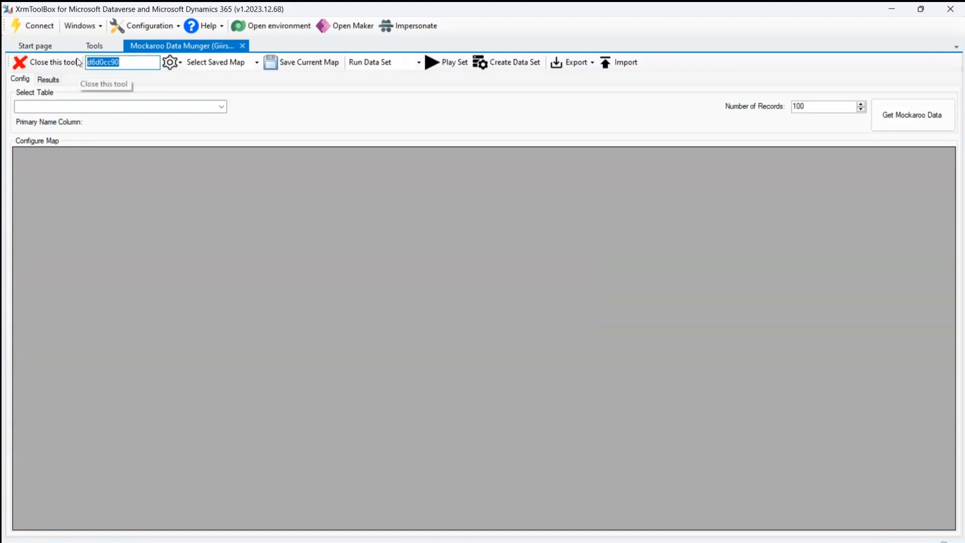
pyautogui.hotkey('ctrl', 'v')
pyautogui.click(153, 186)
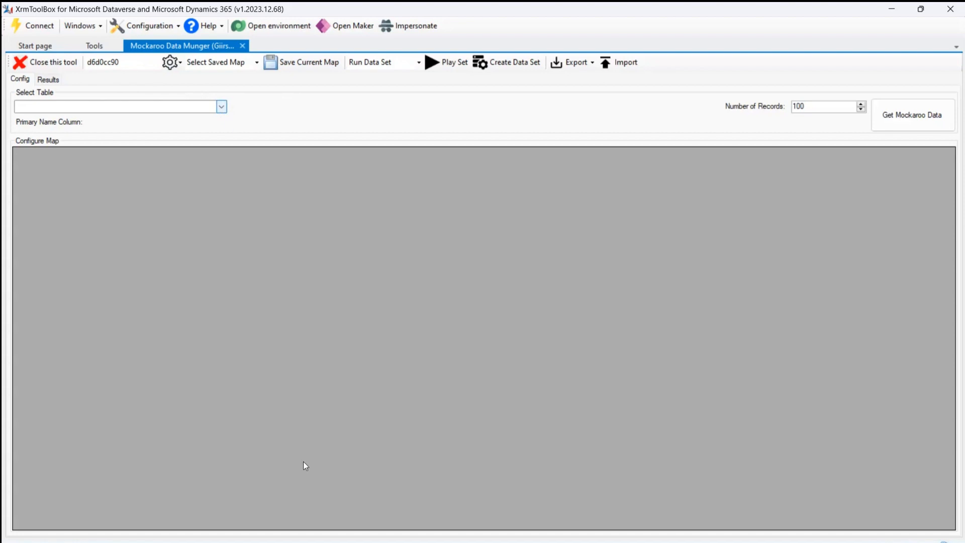
# Step: Select the World (gir_world) table as the one to fill with mock data
pyautogui.click(222, 107)
pyautogui.moveTo(221, 127); pyautogui.dragTo(243, 337)
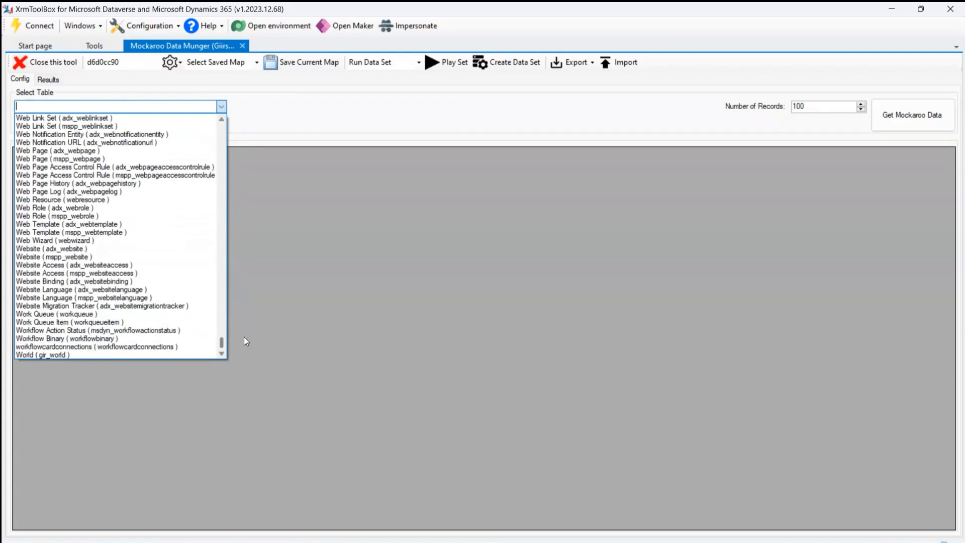
pyautogui.click(121, 356)
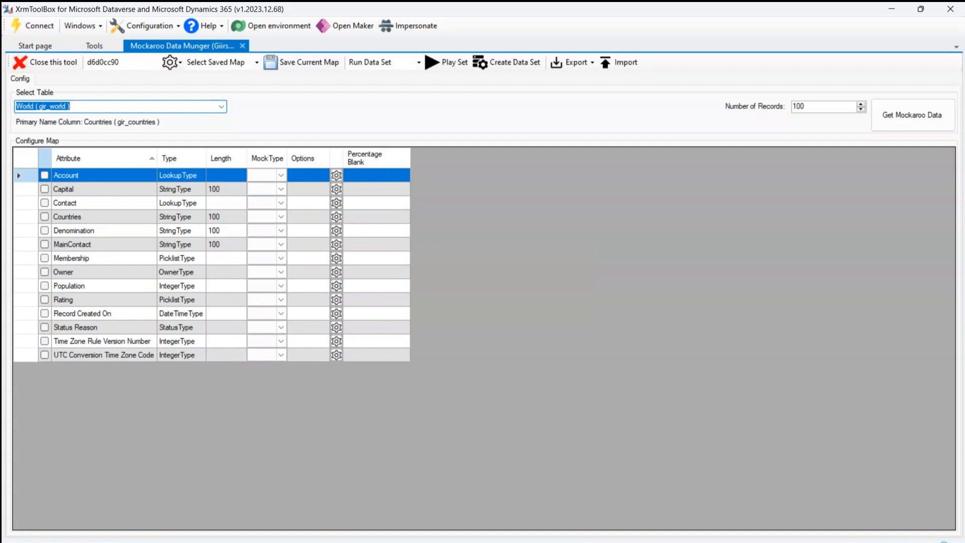
# Step: Switch to World App in the browser and refresh the G World view to check the existing records
pyautogui.hotkey('alt', 'Tab')
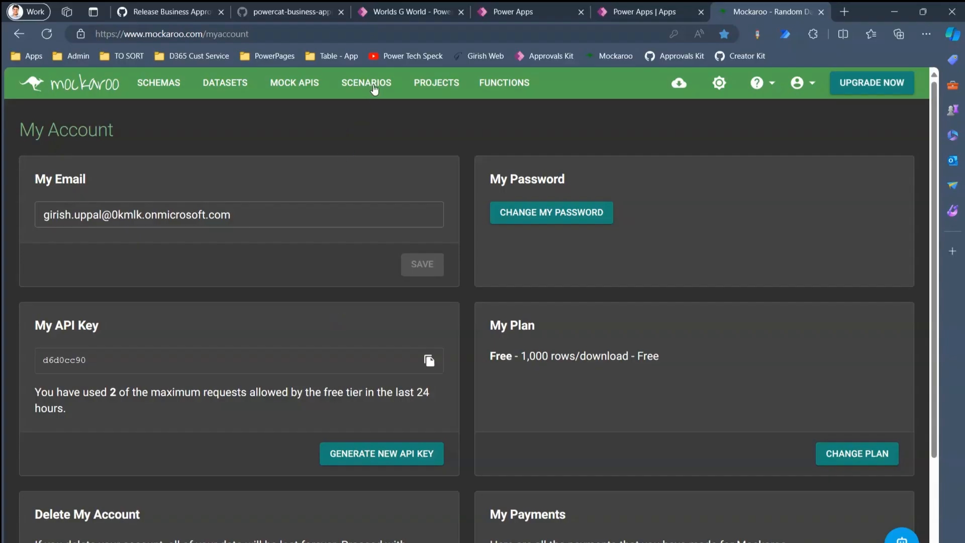
pyautogui.click(411, 15)
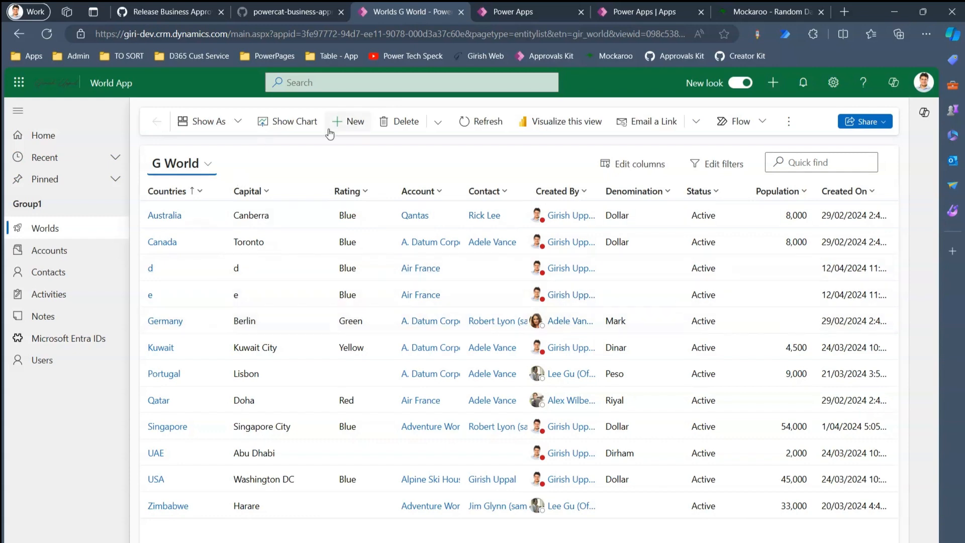
pyautogui.click(479, 123)
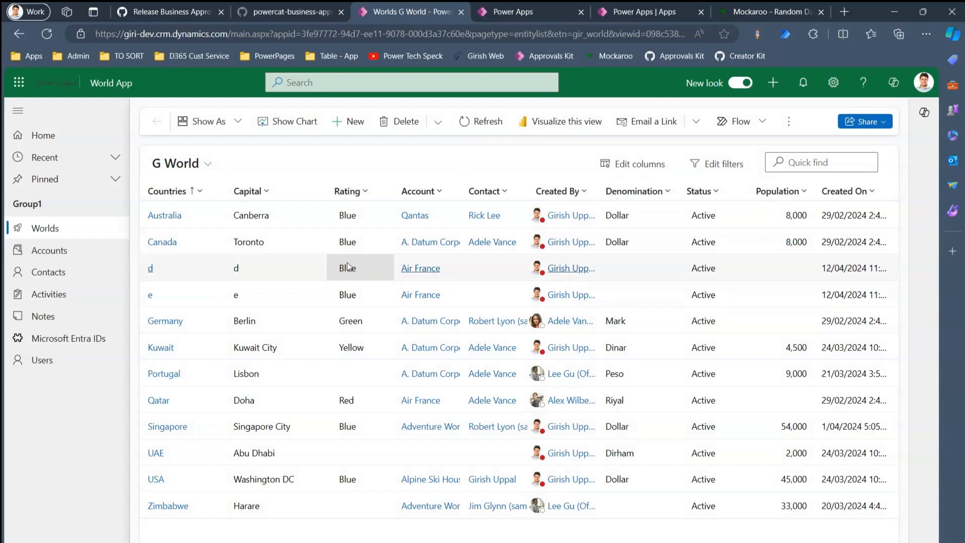
# Step: In the Power Apps editor for the Worlds table, delete every record except Australia and Canada
pyautogui.click(646, 13)
pyautogui.click(540, 9)
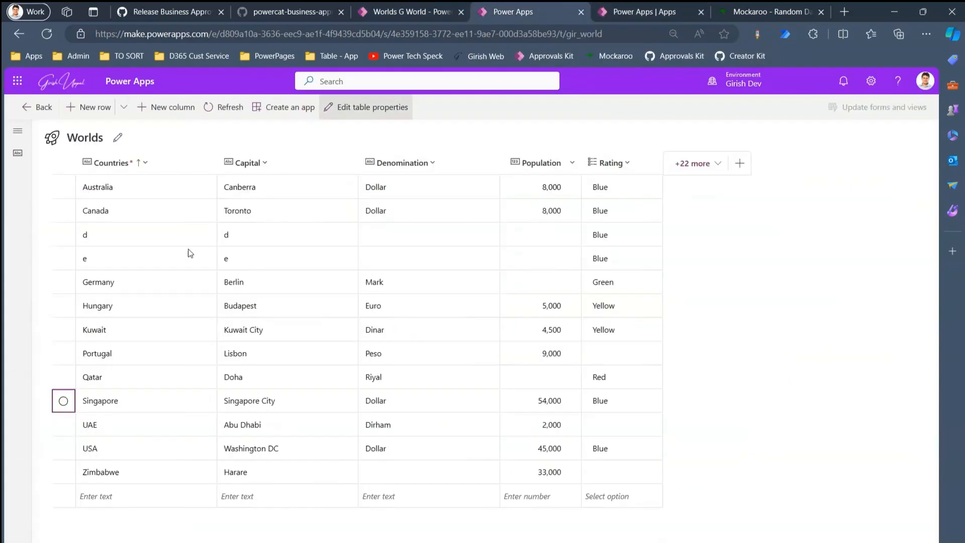
pyautogui.click(146, 281)
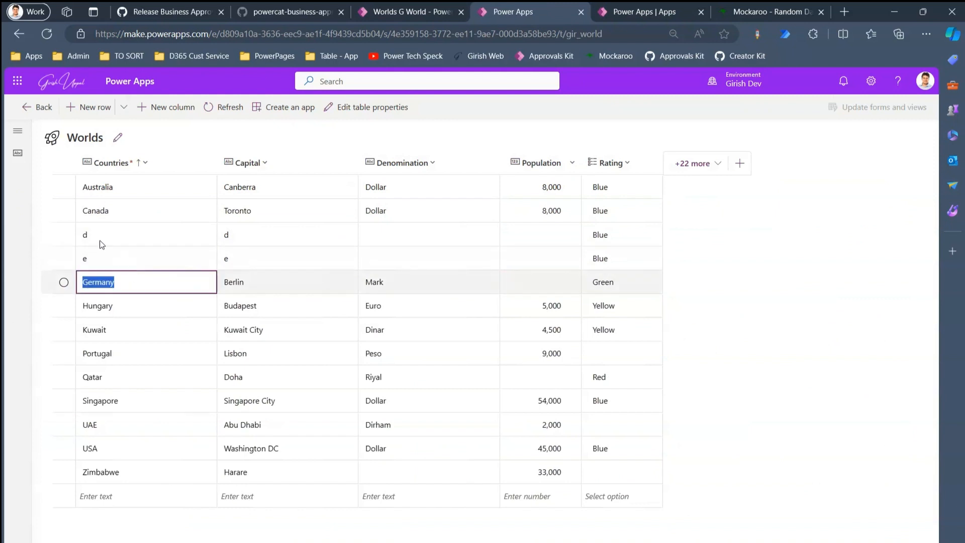
pyautogui.click(64, 234)
pyautogui.click(63, 258)
pyautogui.click(64, 306)
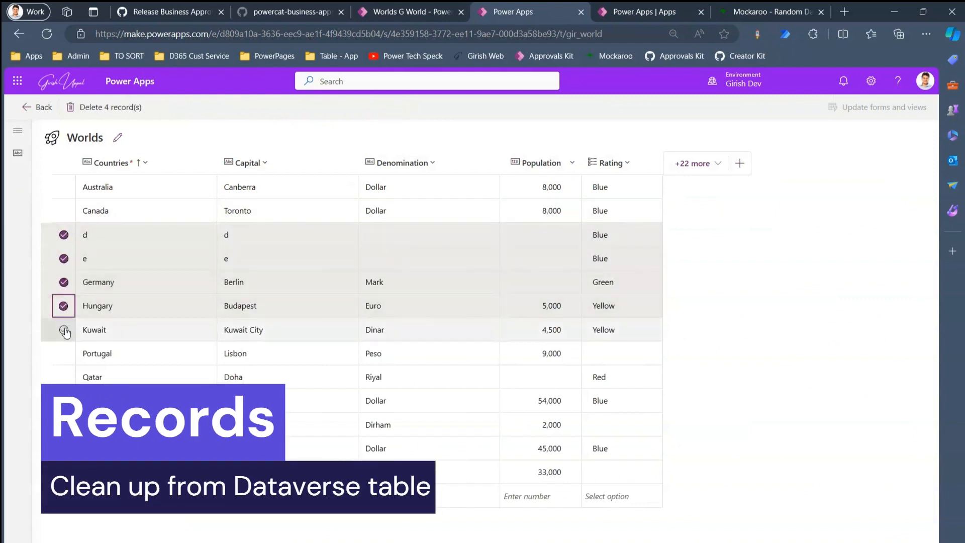
pyautogui.click(63, 329)
pyautogui.click(64, 353)
pyautogui.click(63, 377)
pyautogui.click(64, 400)
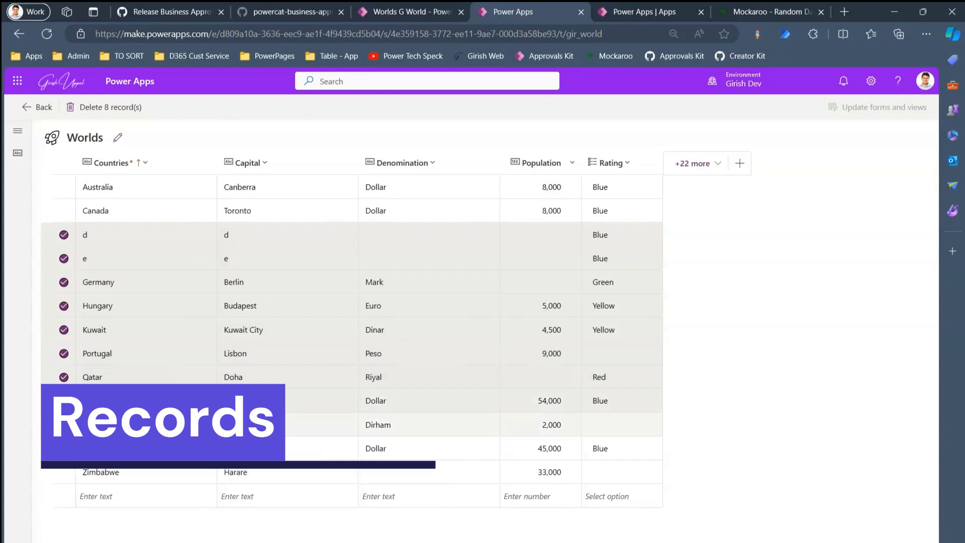
pyautogui.click(64, 425)
pyautogui.click(63, 448)
pyautogui.click(64, 472)
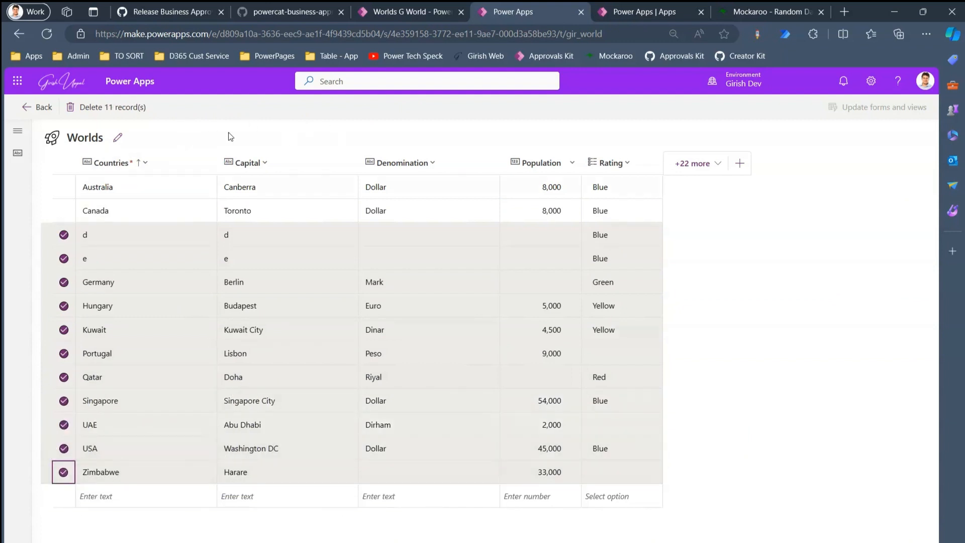
pyautogui.click(112, 108)
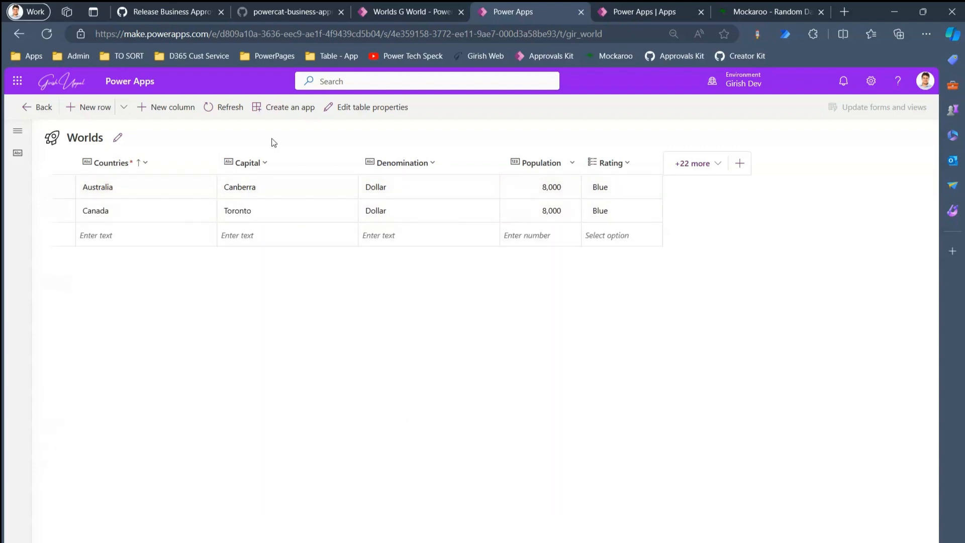
# Step: Refresh the G World view in World App after the record clean-up and return to XrmToolBox
pyautogui.click(396, 10)
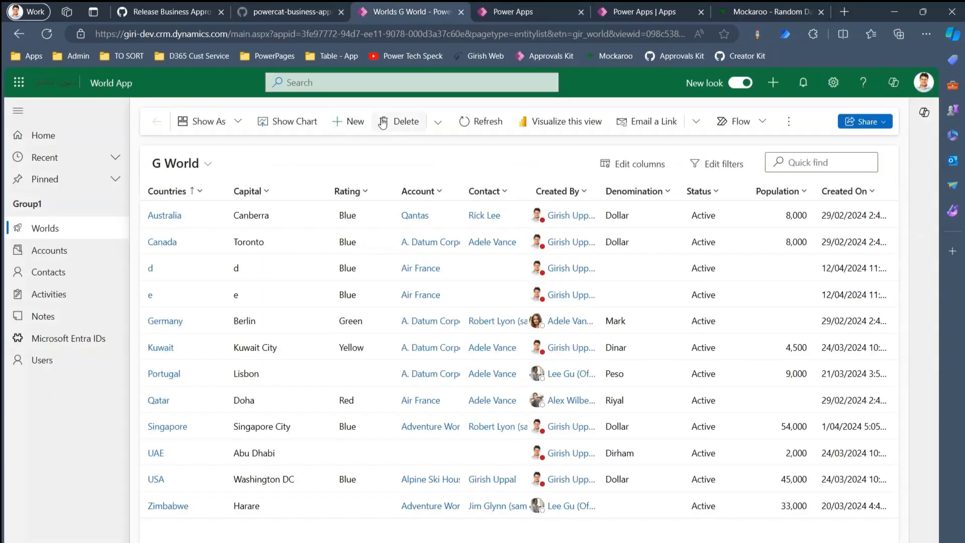
pyautogui.click(487, 124)
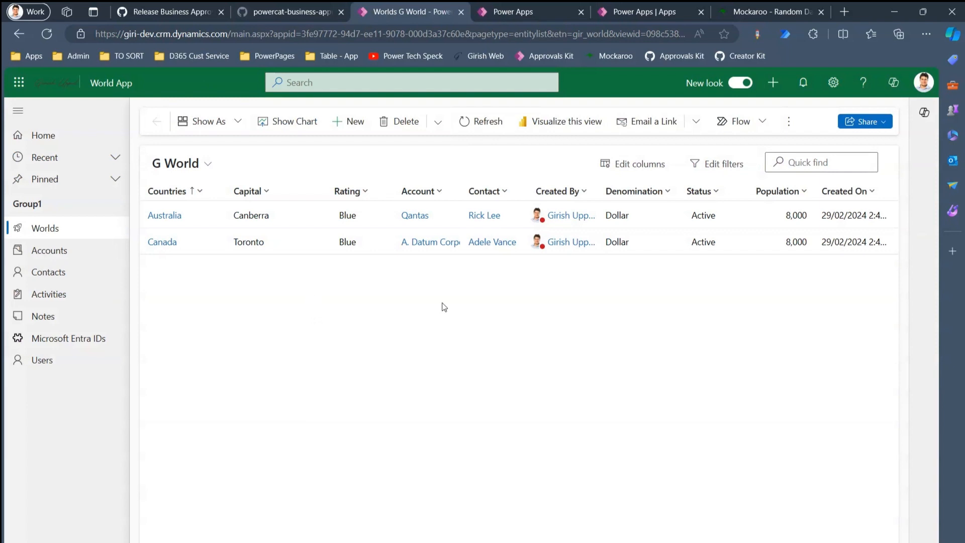
pyautogui.click(550, 534)
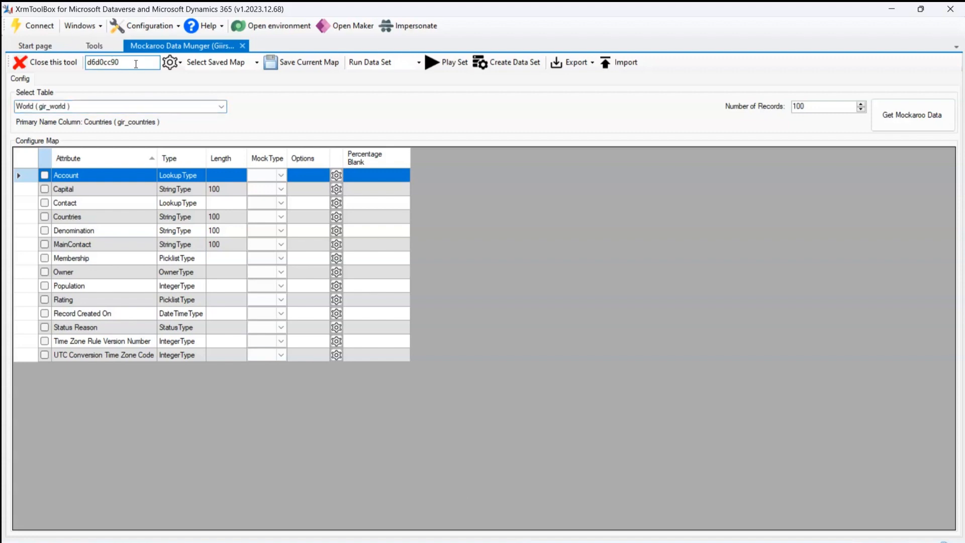
pyautogui.click(221, 106)
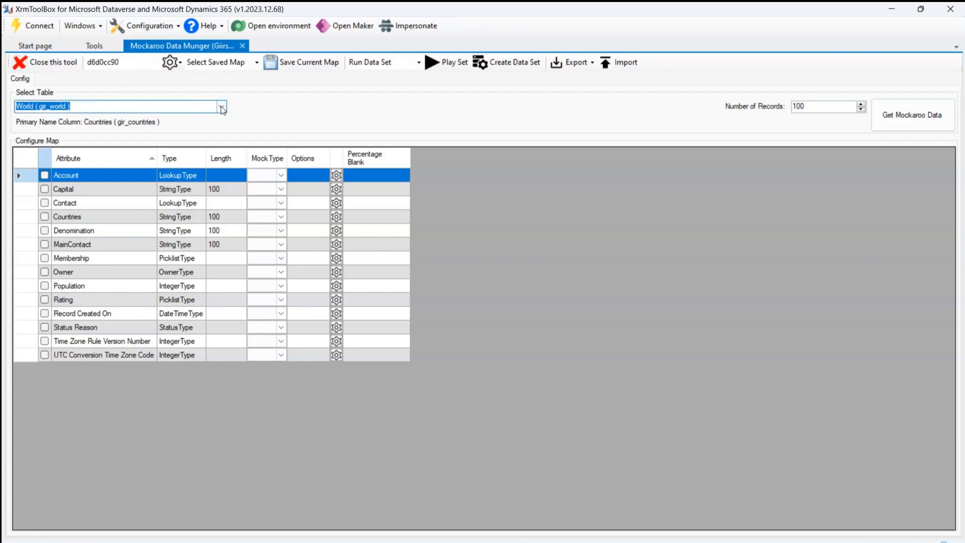
pyautogui.click(132, 209)
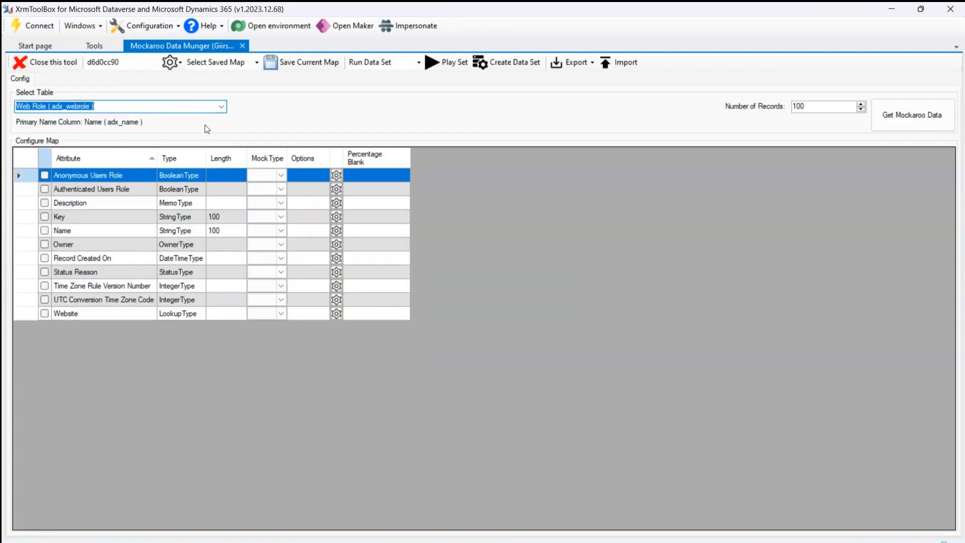
pyautogui.click(222, 108)
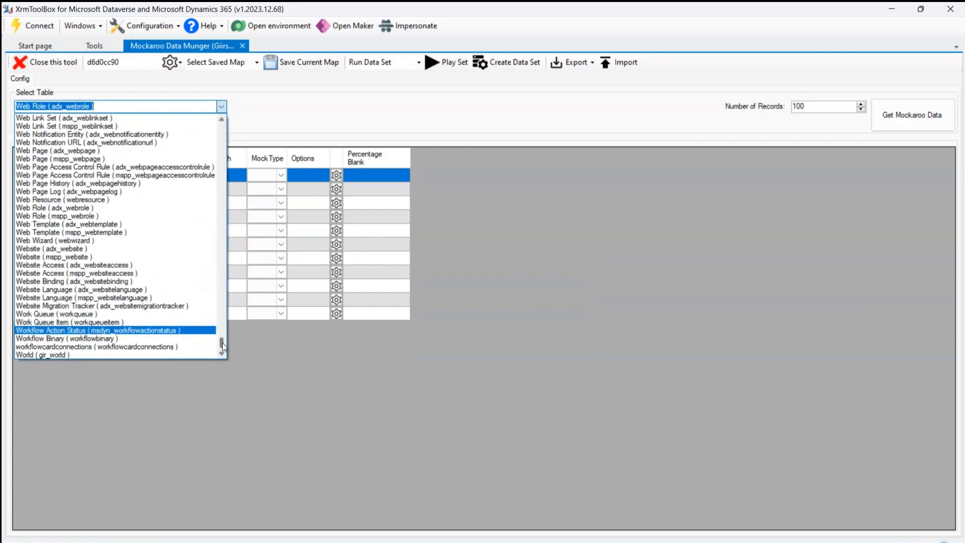
pyautogui.click(160, 354)
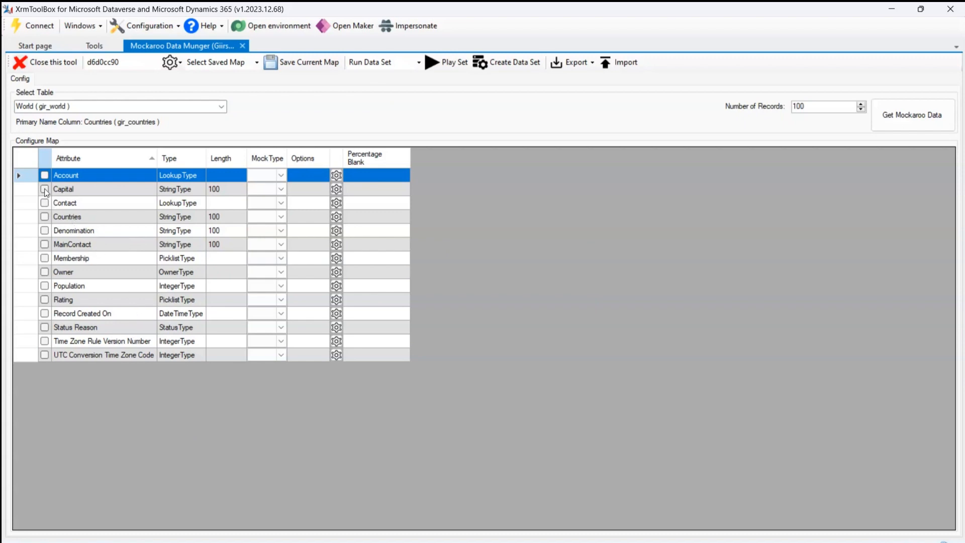
# Step: Include the Countries attribute in the map with mock type Country and a percentage blank of 0
pyautogui.click(45, 217)
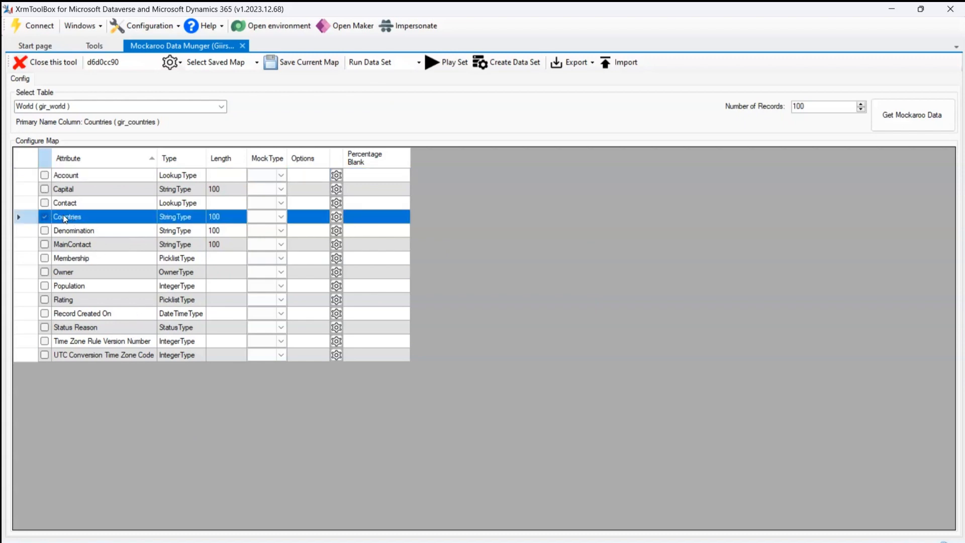
pyautogui.click(279, 217)
pyautogui.click(268, 218)
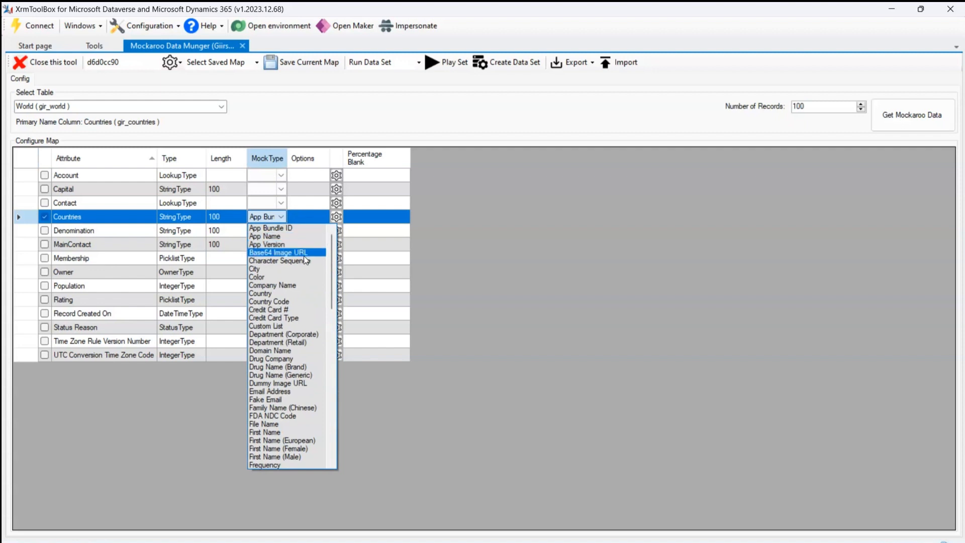
pyautogui.click(289, 294)
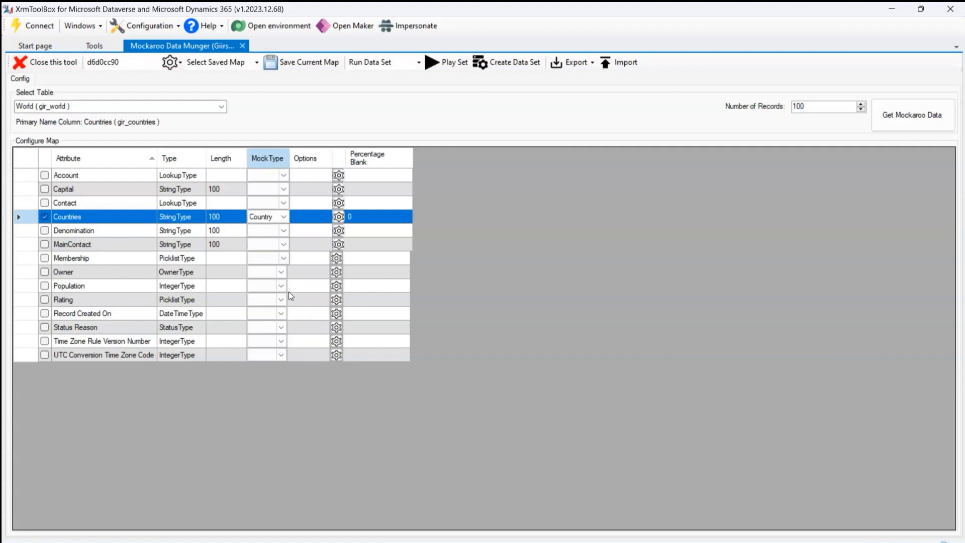
pyautogui.click(323, 217)
pyautogui.click(339, 219)
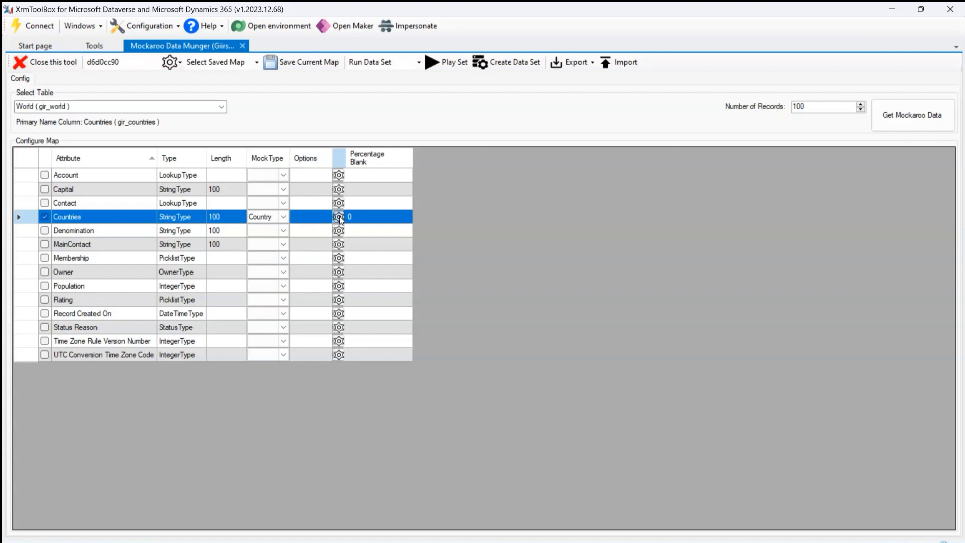
pyautogui.click(358, 216)
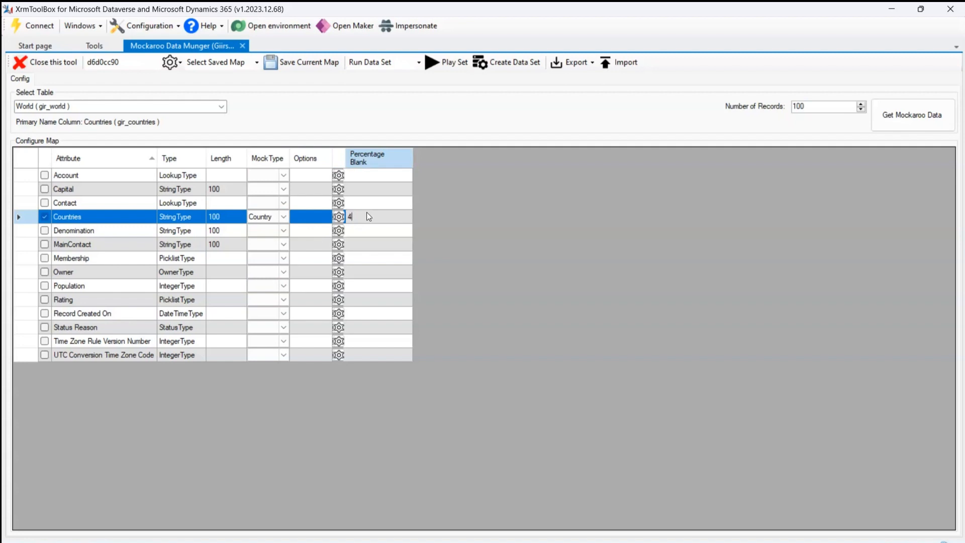
pyautogui.press('BackSpace')
pyautogui.write('0')
# Step: Include the Contact attribute in the map and set its mock type to Random Lookup
pyautogui.click(44, 202)
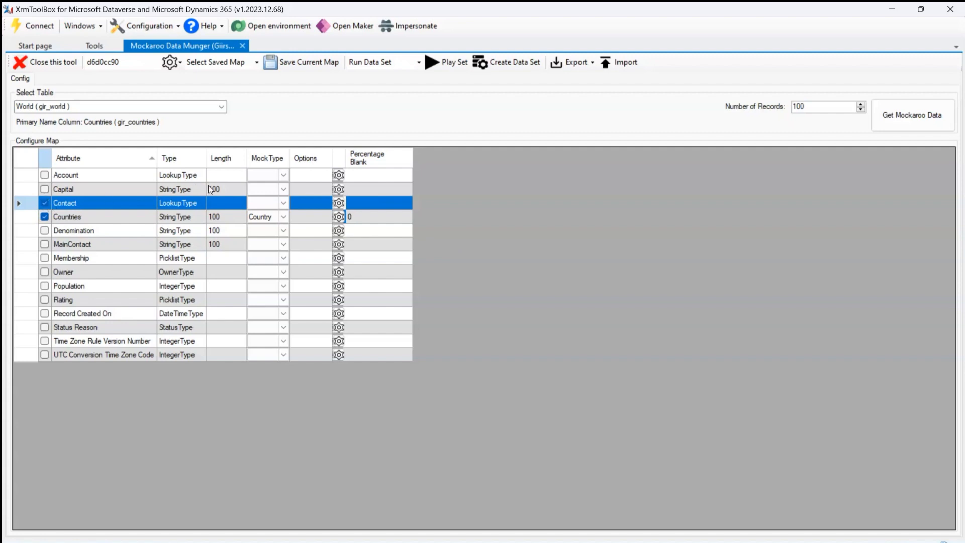
pyautogui.click(223, 205)
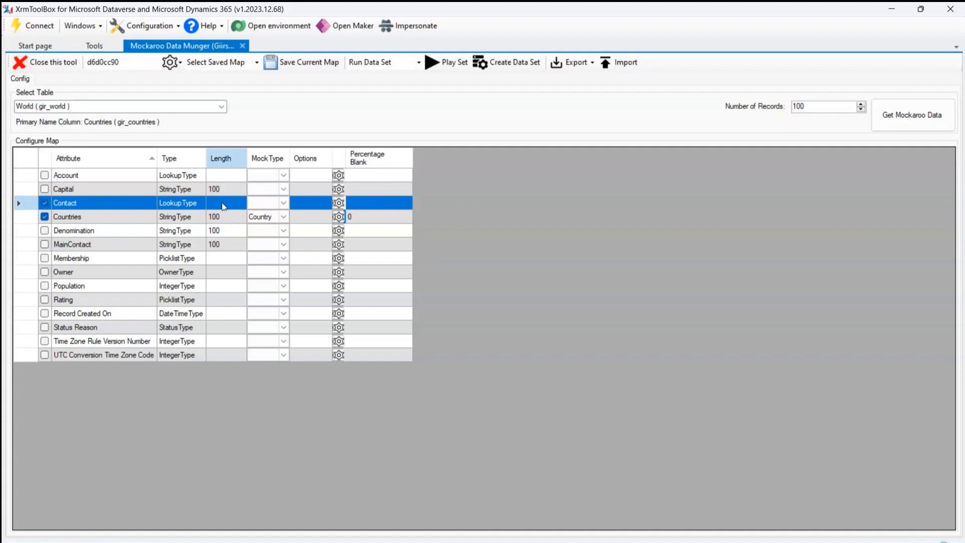
pyautogui.click(283, 202)
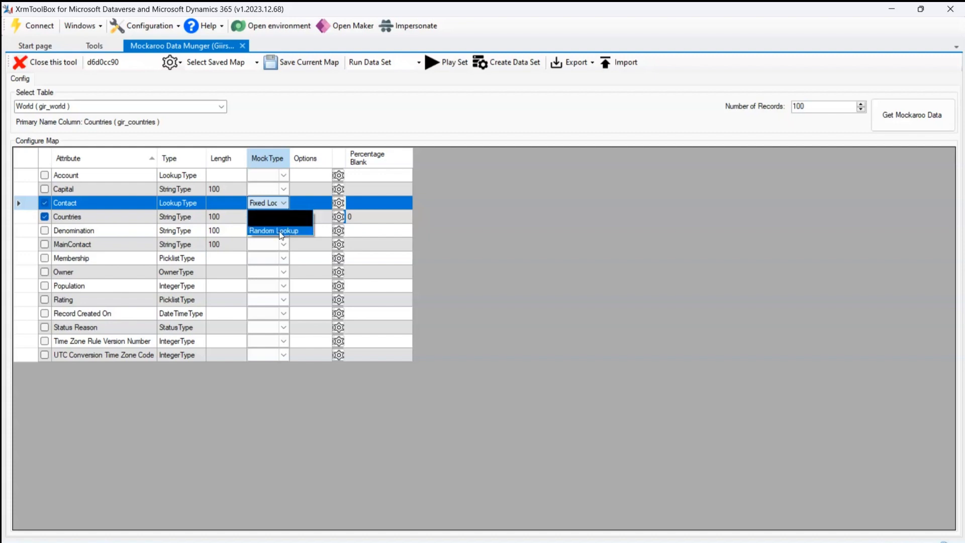
pyautogui.click(282, 231)
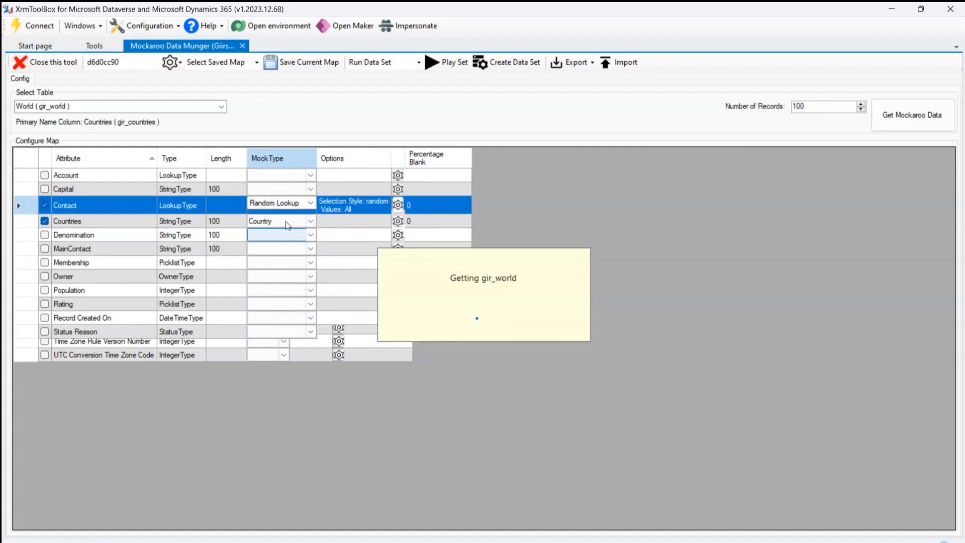
# Step: Restrict the Contact attribute's random lookup values to the first, second, fourth, fifth and sixth contacts offered
pyautogui.click(348, 203)
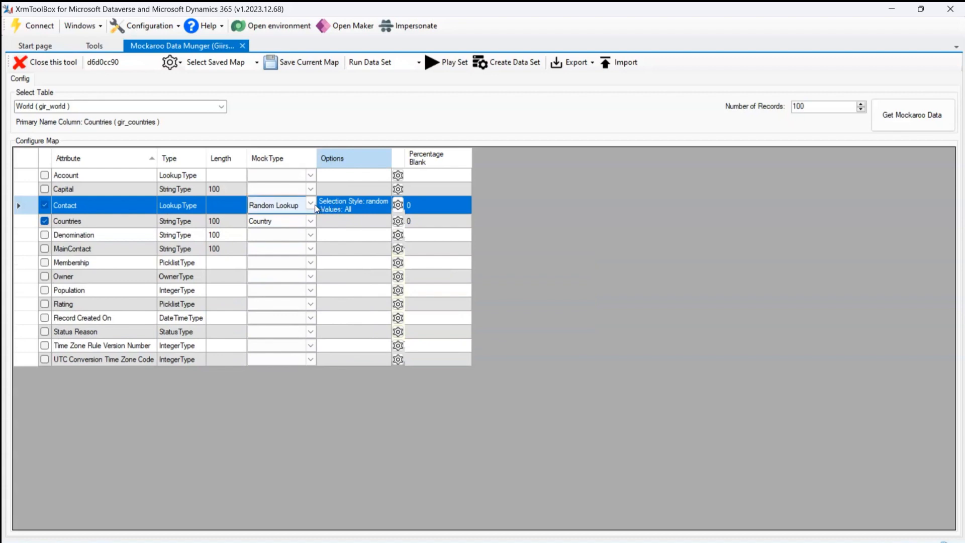
pyautogui.click(398, 206)
pyautogui.click(398, 206)
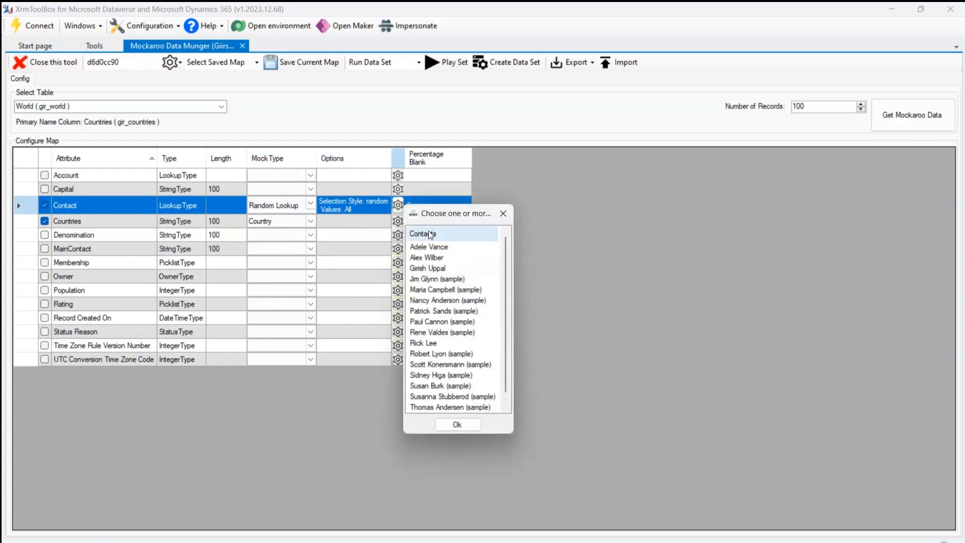
pyautogui.click(441, 248)
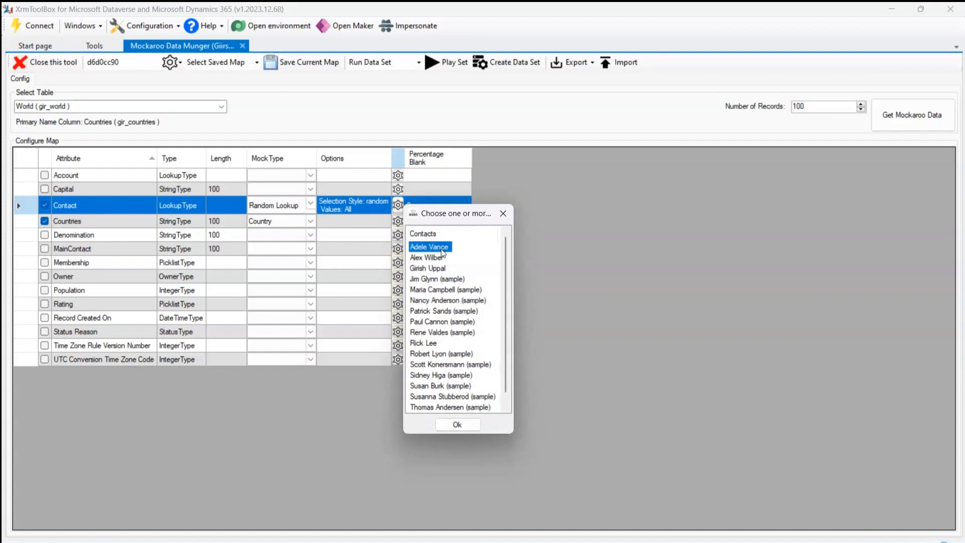
pyautogui.click(428, 280)
pyautogui.click(431, 290)
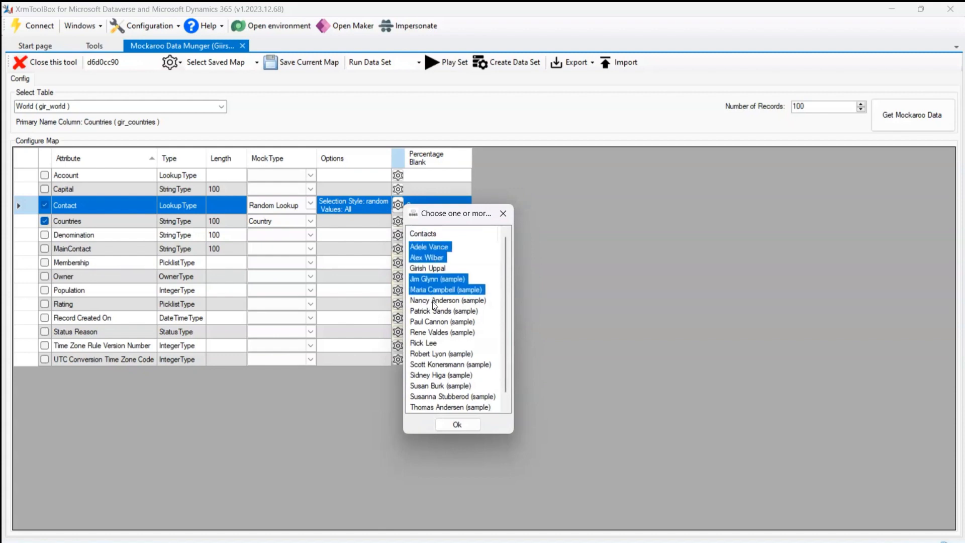
pyautogui.click(436, 300)
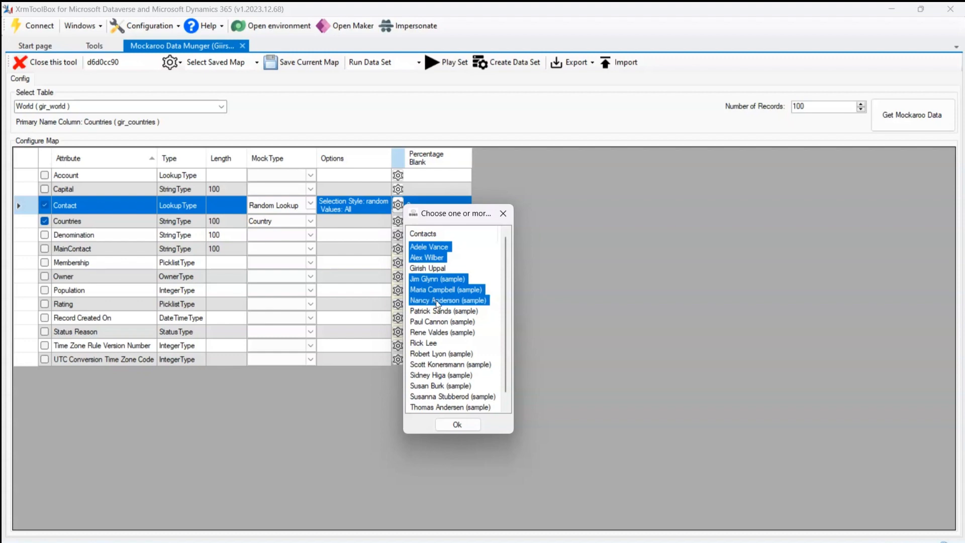
pyautogui.click(463, 428)
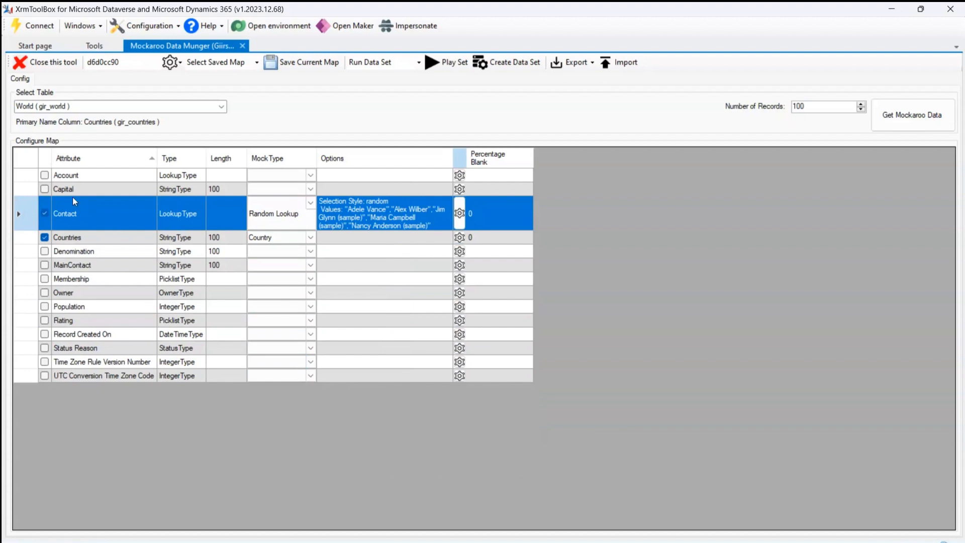
# Step: Include the Capital attribute in the map and set its mock type to City
pyautogui.click(45, 190)
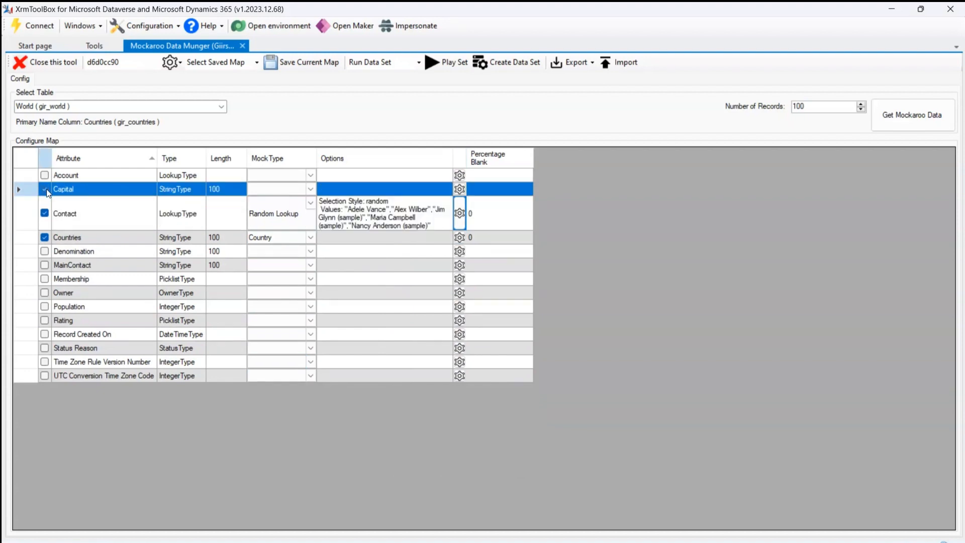
pyautogui.click(310, 189)
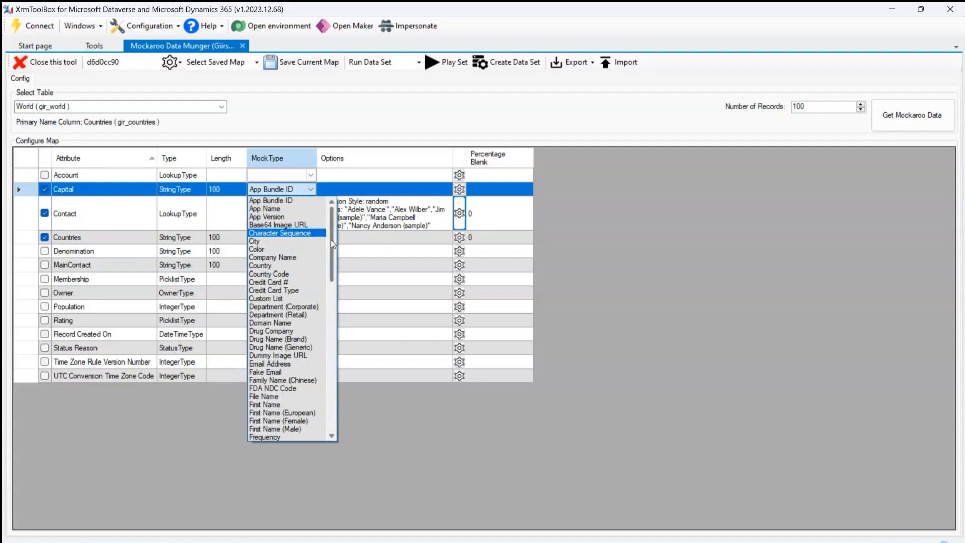
pyautogui.click(290, 242)
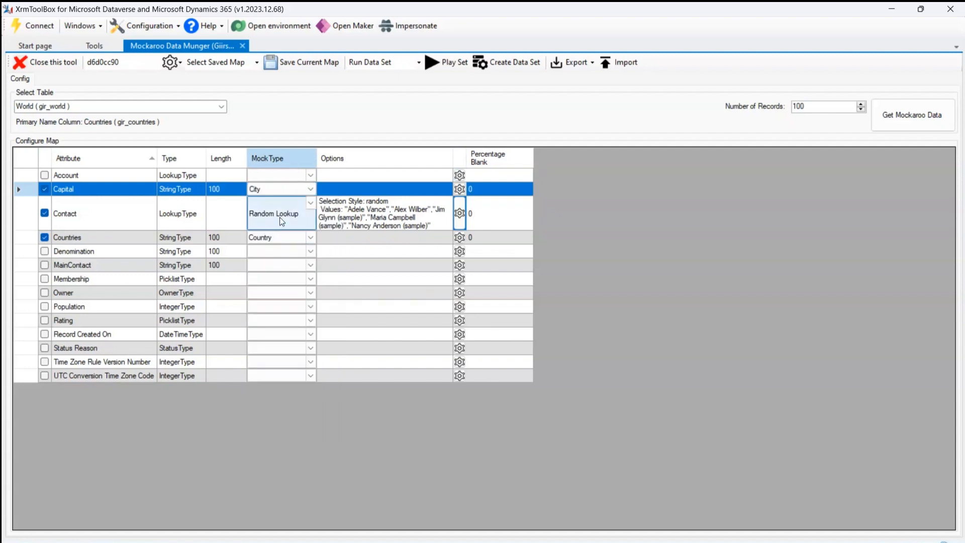
# Step: Include the Account attribute in the map and set its mock type to Fixed Lookup
pyautogui.click(44, 176)
pyautogui.click(310, 175)
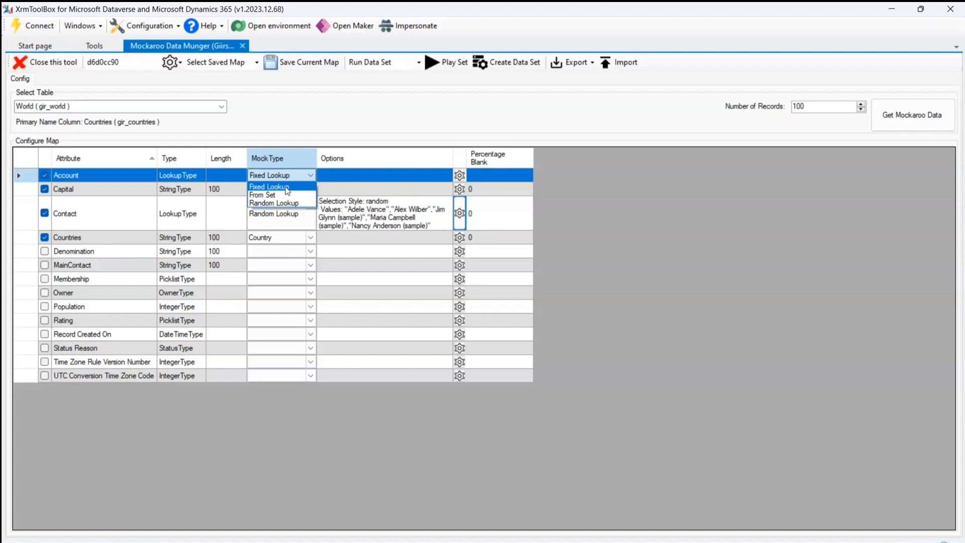
pyautogui.click(270, 187)
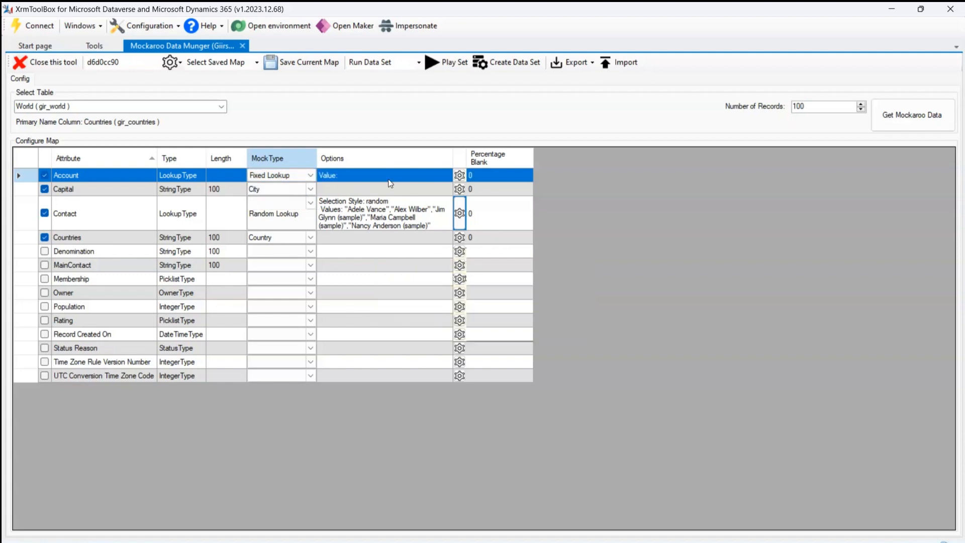
# Step: Choose Litware, Inc. (sample) as the constant value for the Account attribute's fixed lookup
pyautogui.click(459, 174)
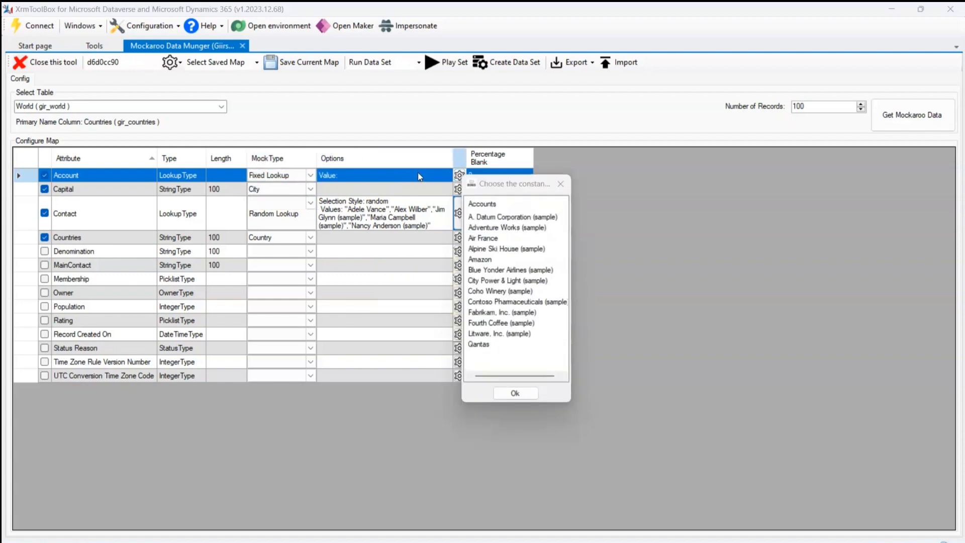
pyautogui.click(486, 260)
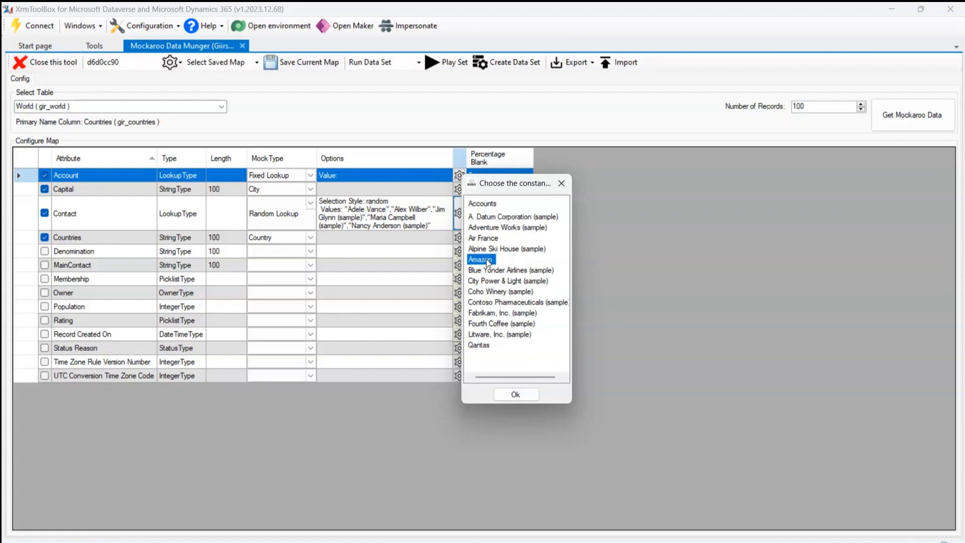
pyautogui.click(485, 239)
pyautogui.click(484, 250)
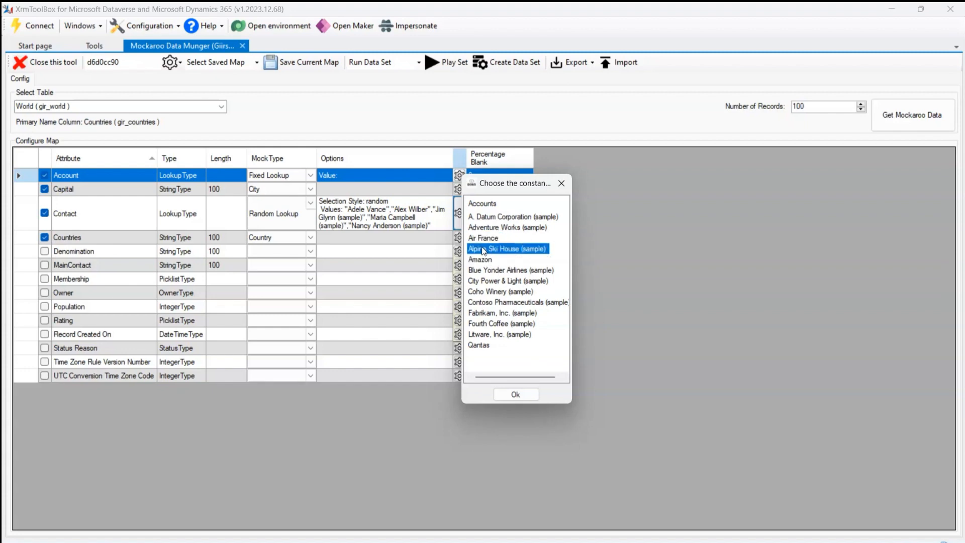
pyautogui.click(484, 262)
pyautogui.click(486, 273)
pyautogui.click(484, 293)
pyautogui.click(488, 218)
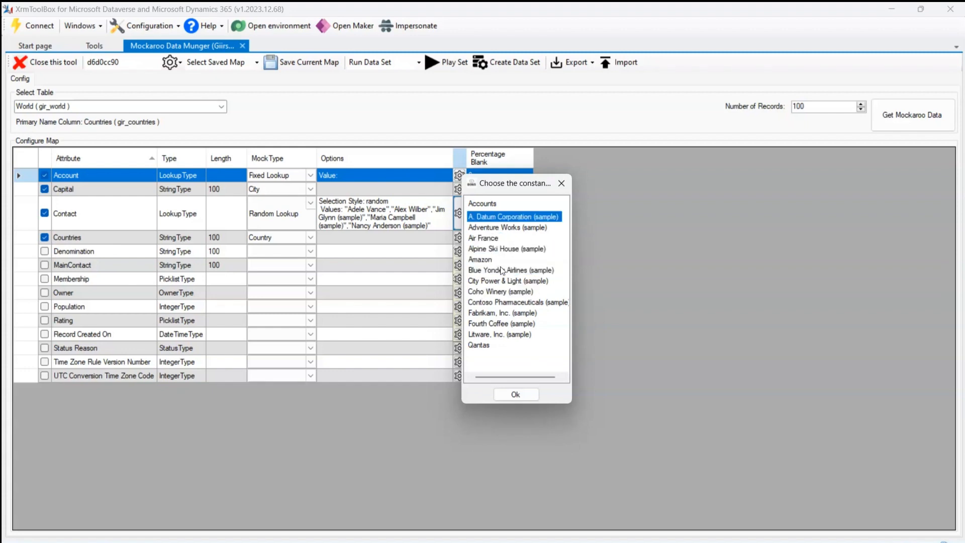
pyautogui.click(483, 303)
pyautogui.click(483, 334)
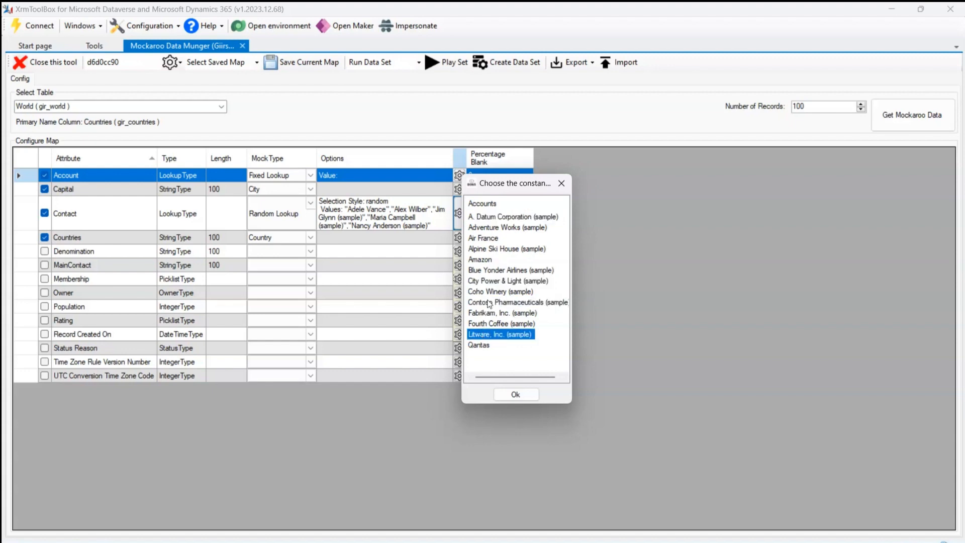
pyautogui.click(520, 394)
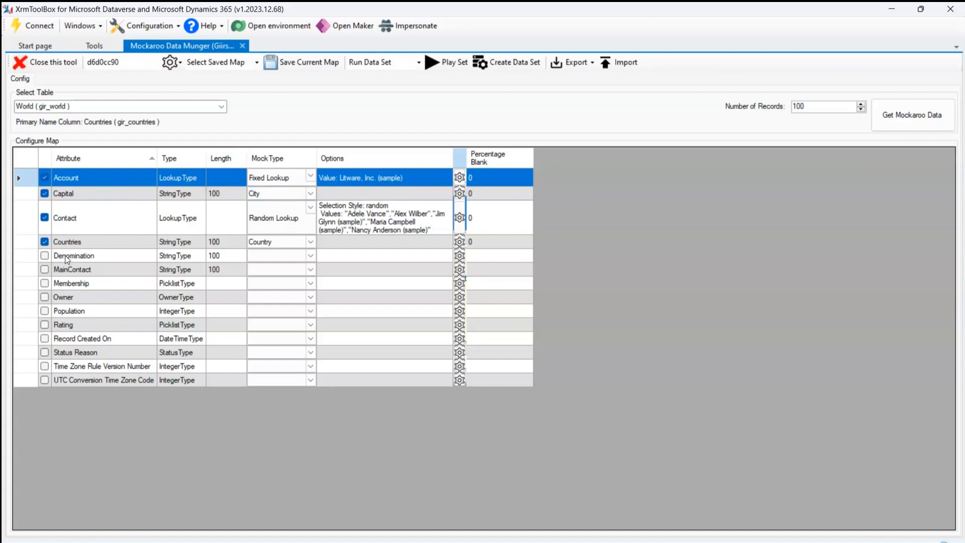
# Step: Include the Denomination attribute in the map and set its mock type to Credit Card #
pyautogui.click(45, 257)
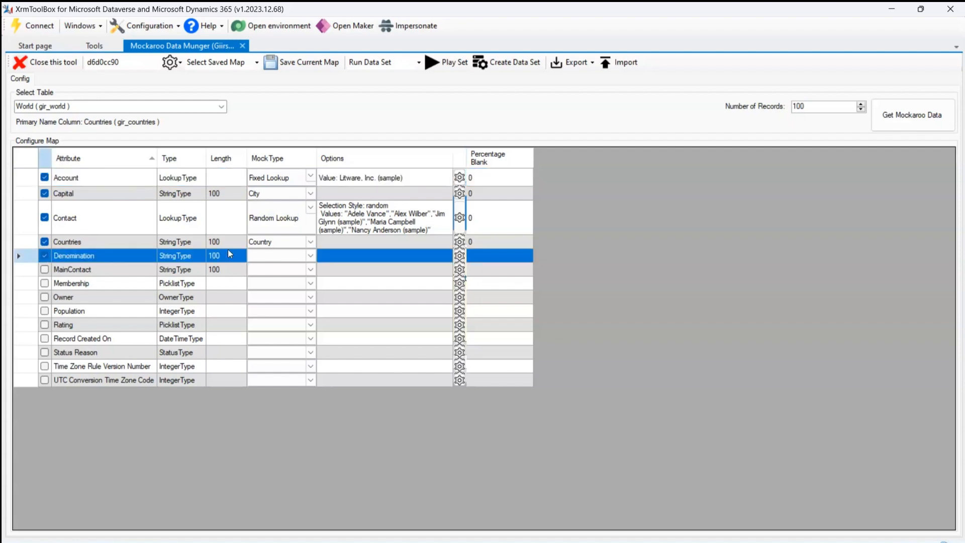
pyautogui.click(311, 256)
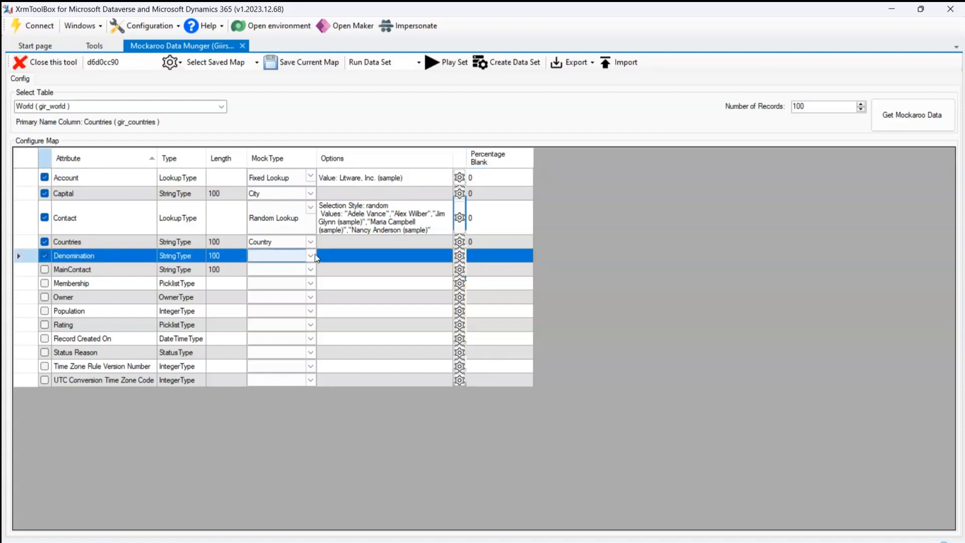
pyautogui.click(310, 256)
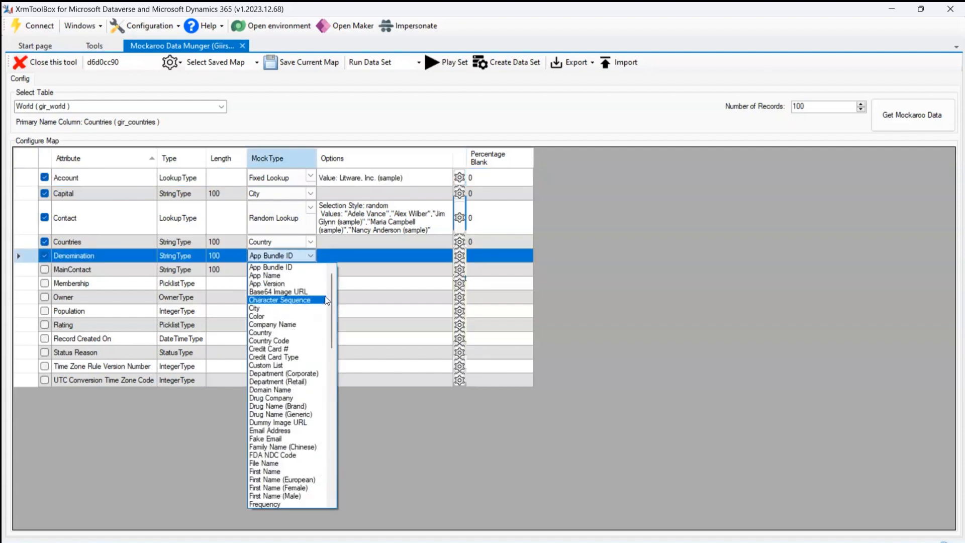
pyautogui.moveTo(332, 335); pyautogui.dragTo(342, 460)
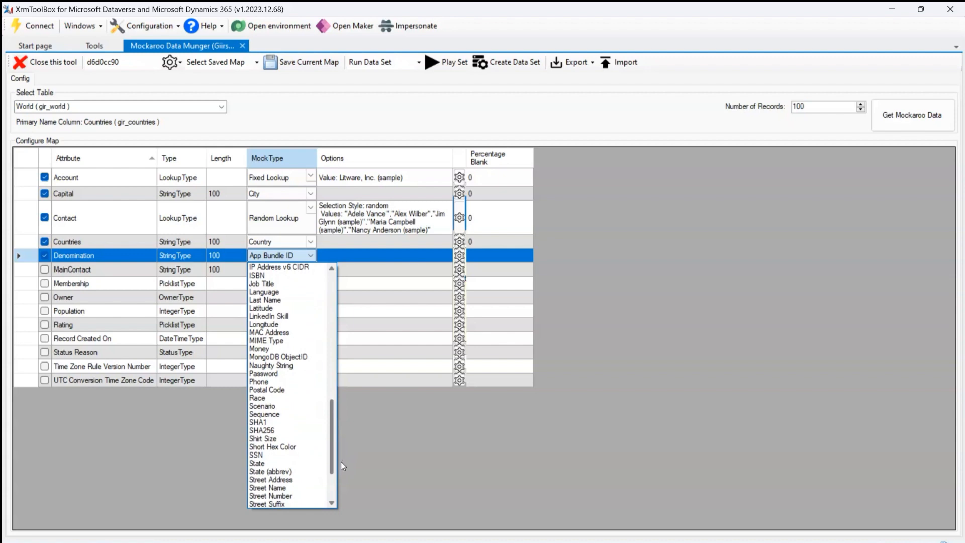
pyautogui.moveTo(339, 462); pyautogui.dragTo(349, 336)
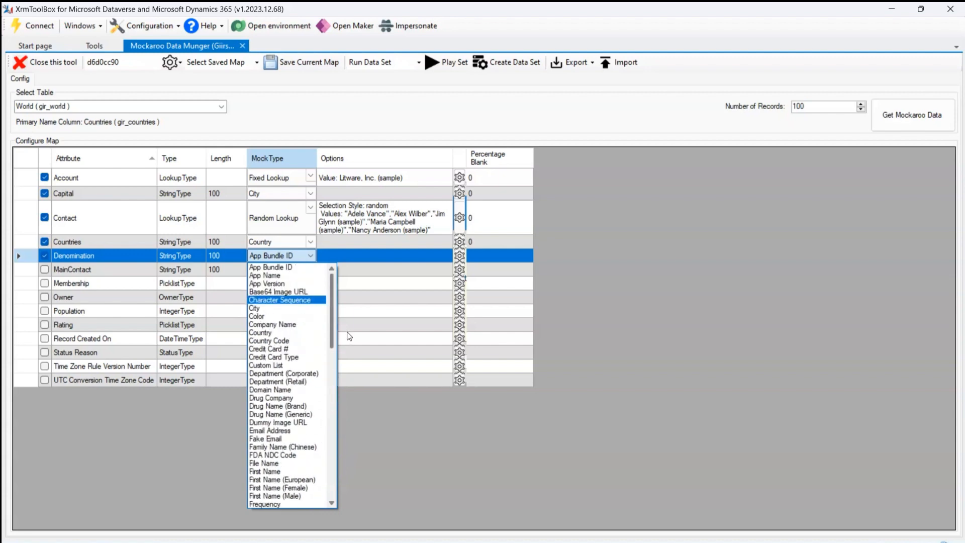
pyautogui.click(269, 349)
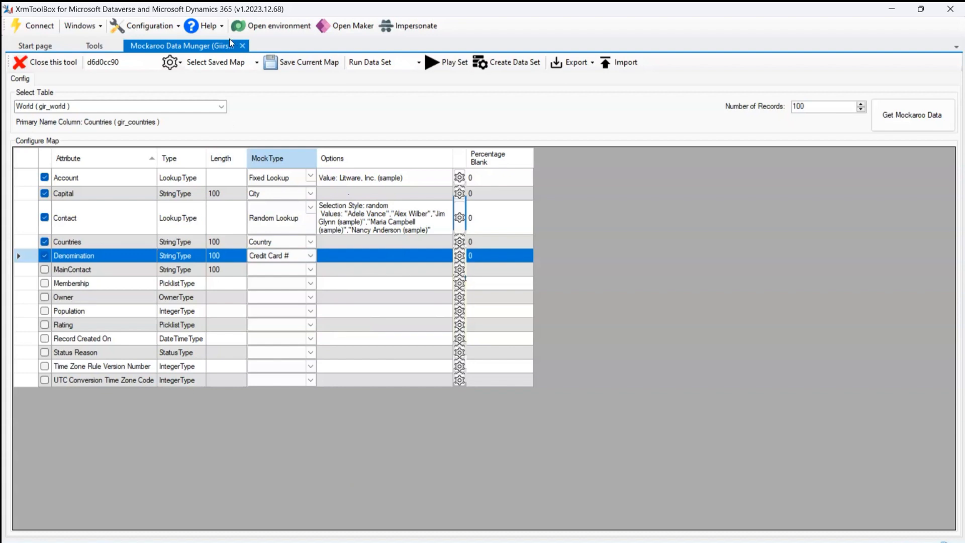
# Step: Save the current map under the new name Apr2024MapWorld
pyautogui.click(256, 63)
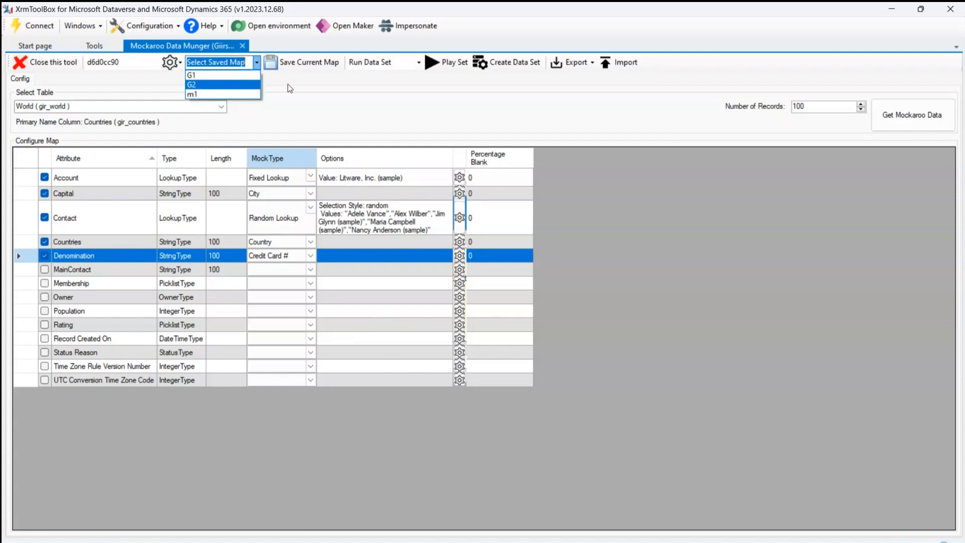
pyautogui.click(302, 69)
pyautogui.click(302, 64)
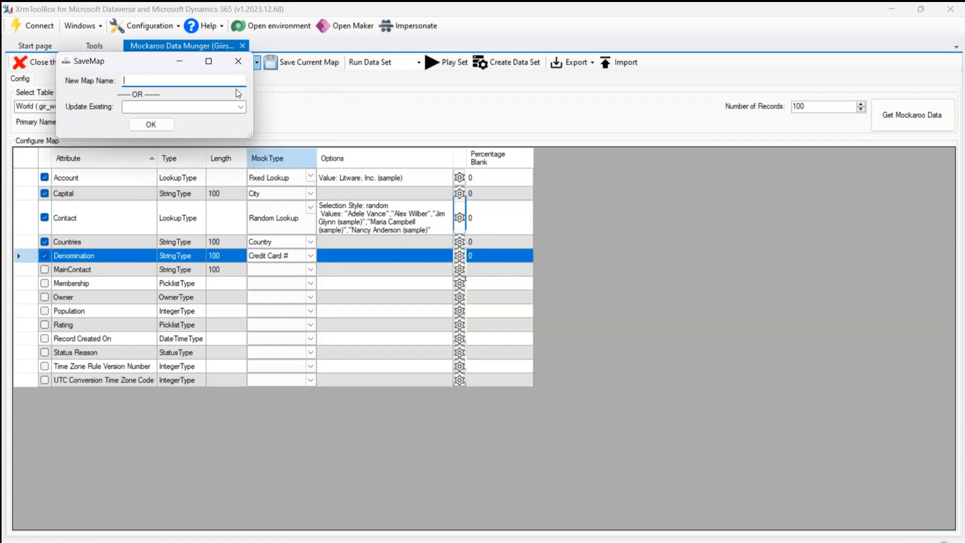
pyautogui.write('Apr2024MapWorld')
pyautogui.click(157, 126)
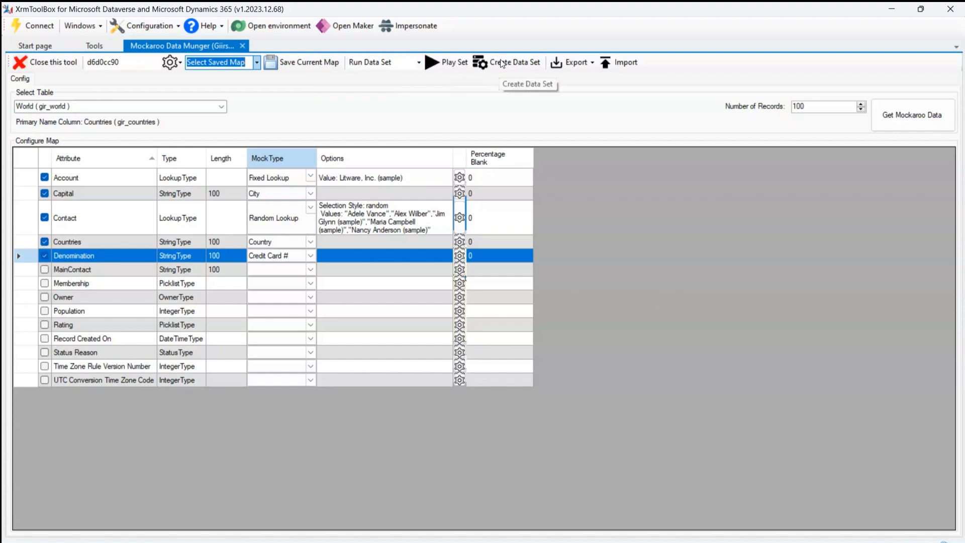
# Step: Set the number of mock records to generate to 15
pyautogui.click(811, 106)
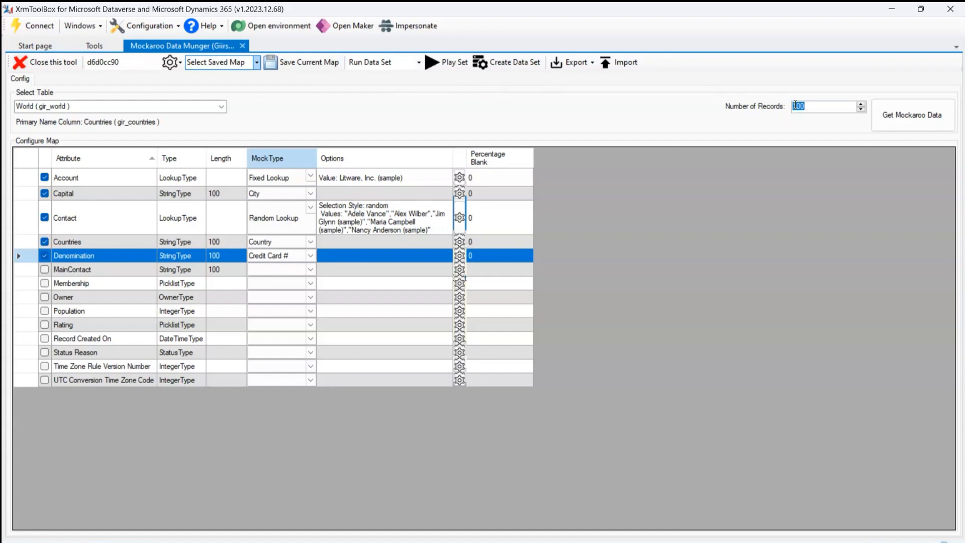
pyautogui.write('15')
pyautogui.click(593, 64)
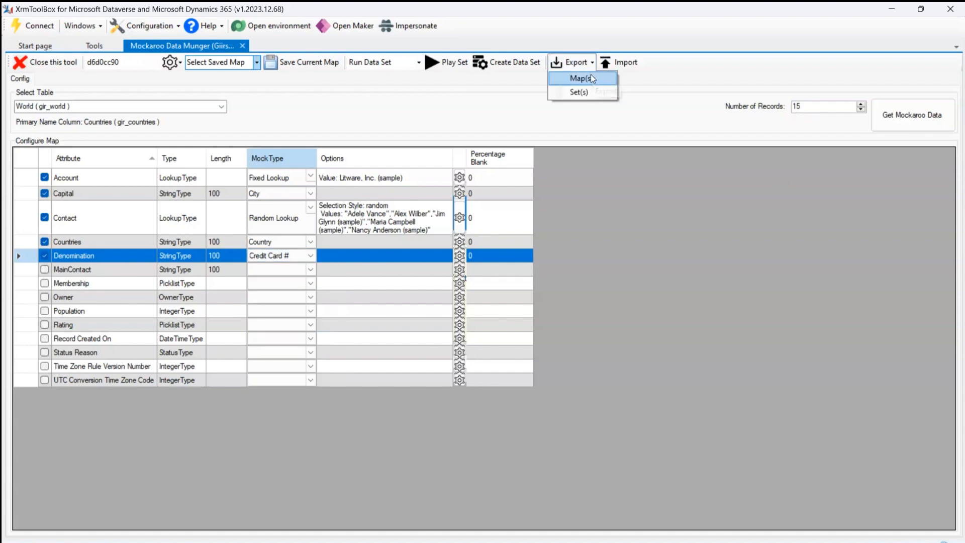
pyautogui.click(590, 75)
pyautogui.click(592, 62)
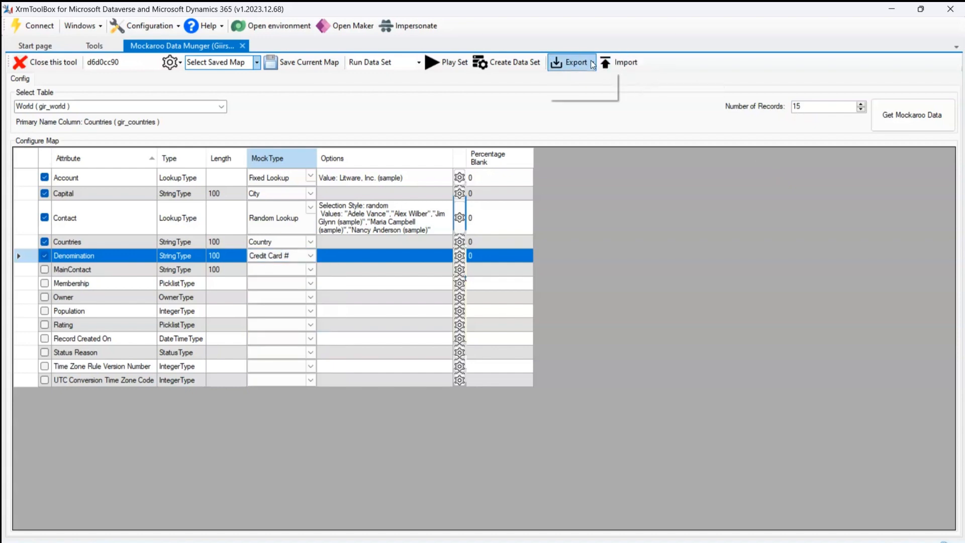
pyautogui.click(637, 232)
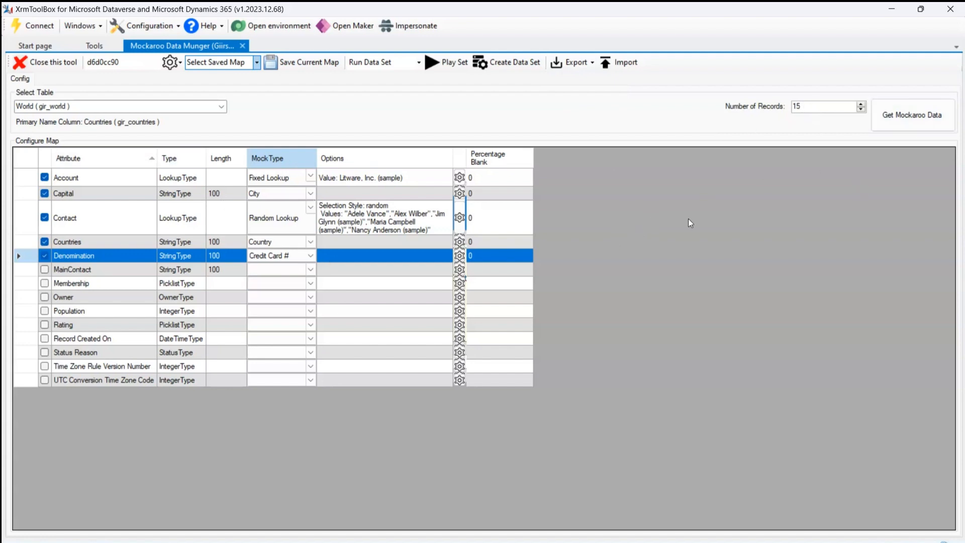
# Step: Get the Mockaroo data for the configured World map, using a batch size of 15
pyautogui.click(894, 119)
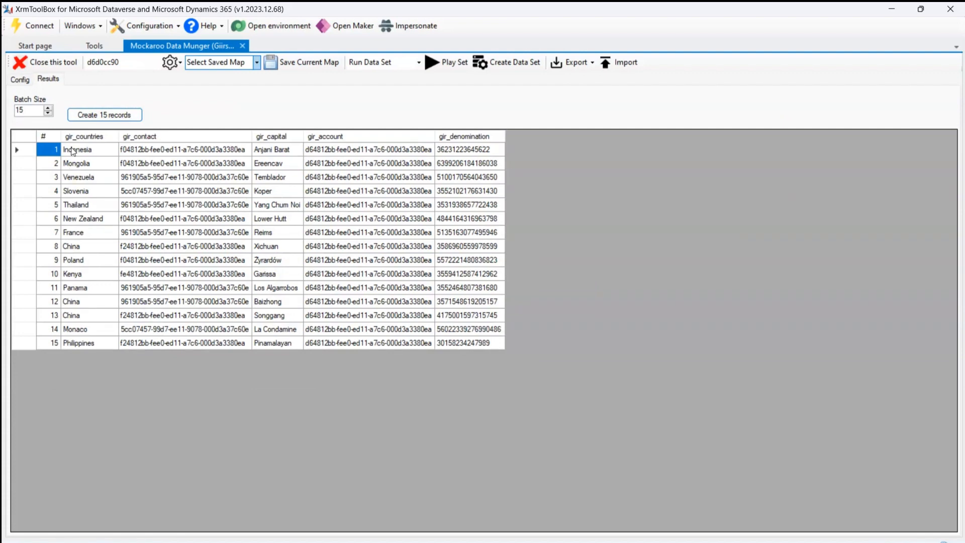
pyautogui.click(47, 112)
pyautogui.moveTo(33, 110); pyautogui.dragTo(15, 111)
pyautogui.write('18')
# Step: Sort the generated records by gir_account, and by gir_denomination in descending order, to review the mock values
pyautogui.click(385, 136)
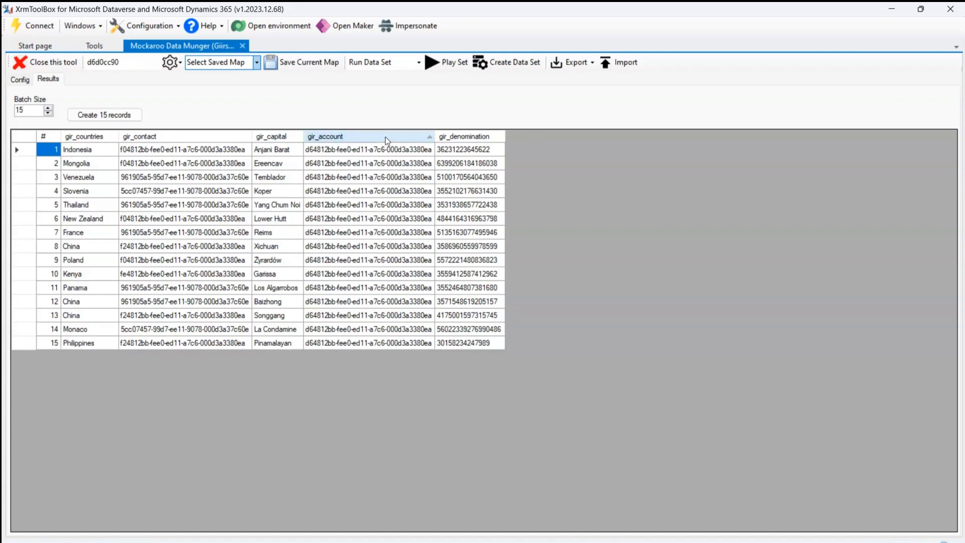
pyautogui.click(469, 138)
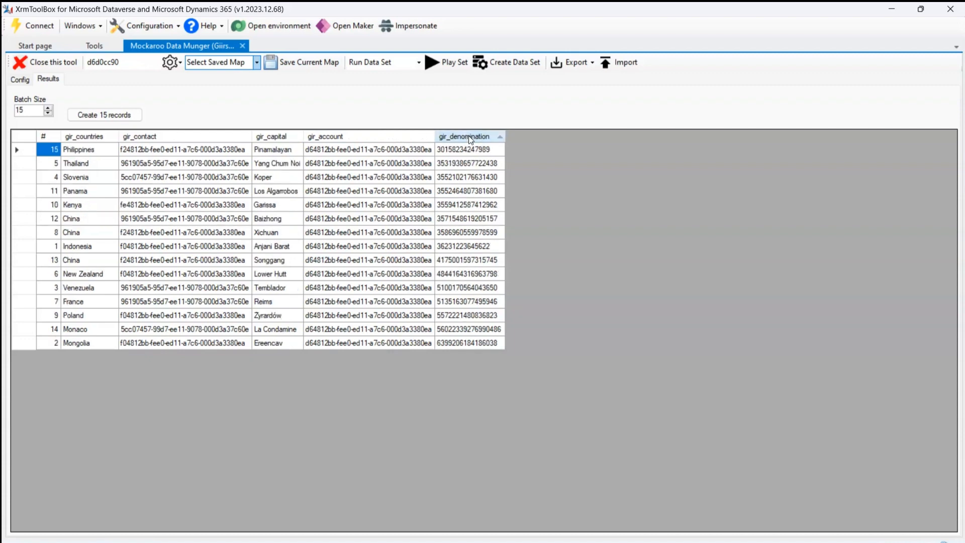
pyautogui.click(470, 138)
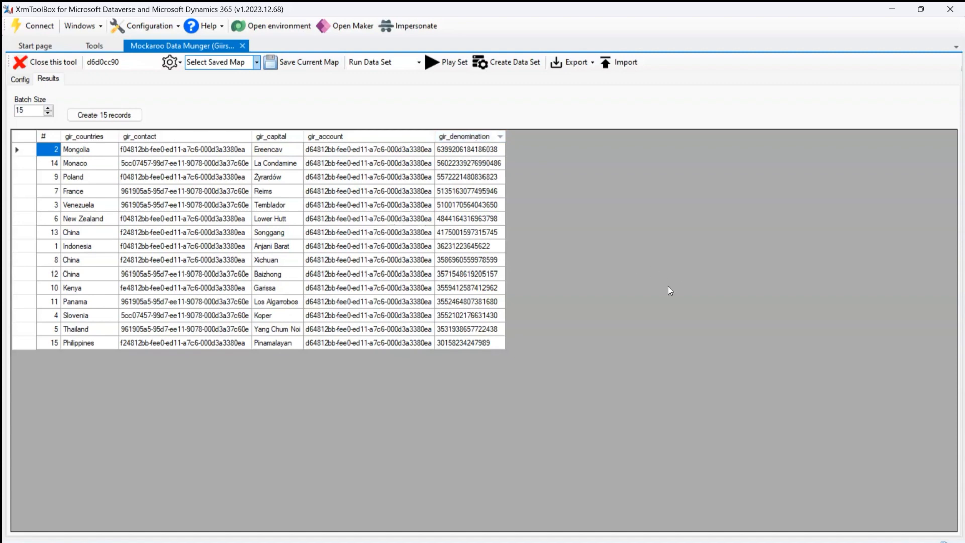
# Step: Switch to World App in the browser to check the existing records in the G World view
pyautogui.click(410, 477)
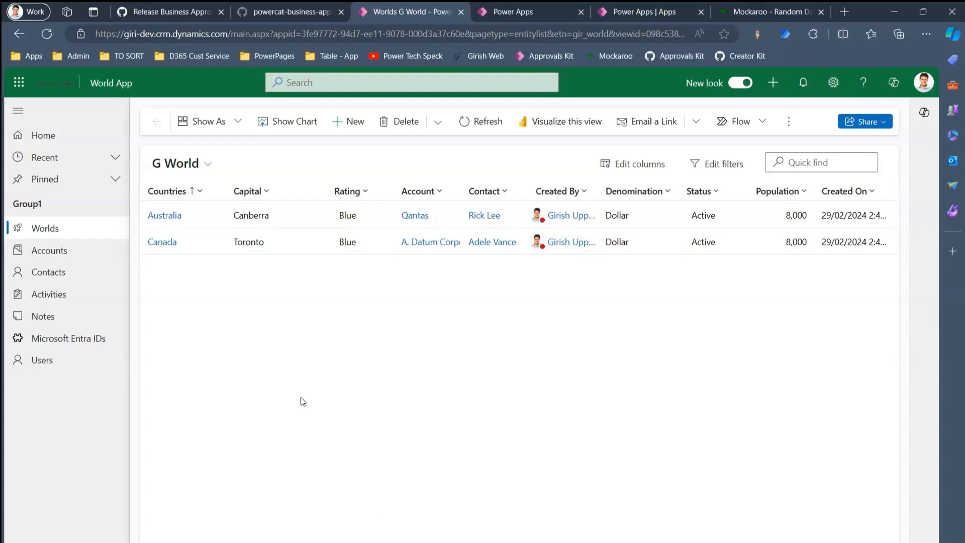
# Step: Refresh the G World view, switch to XrmToolBox, and create the 15 generated World records with a batch size of 15
pyautogui.click(472, 123)
pyautogui.hotkey('alt', 'Tab')
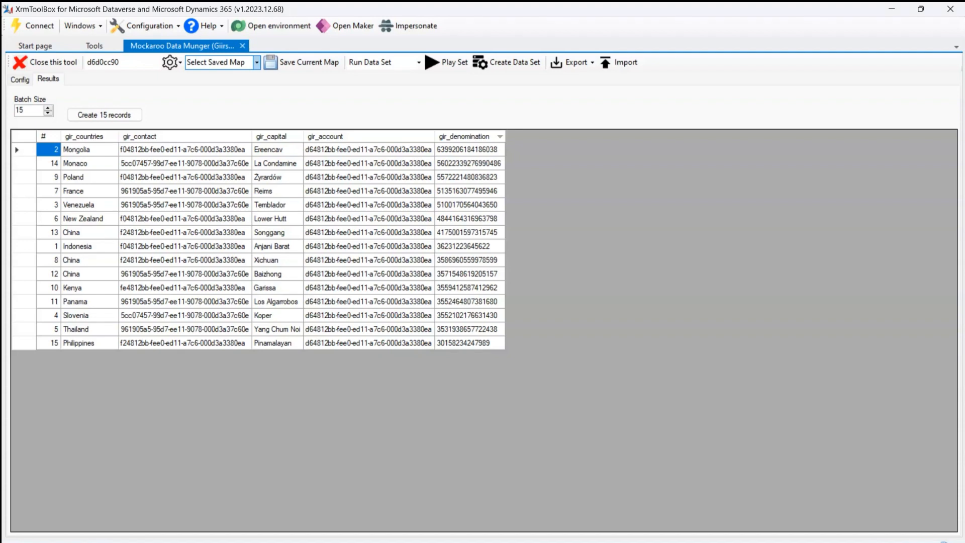
pyautogui.click(103, 116)
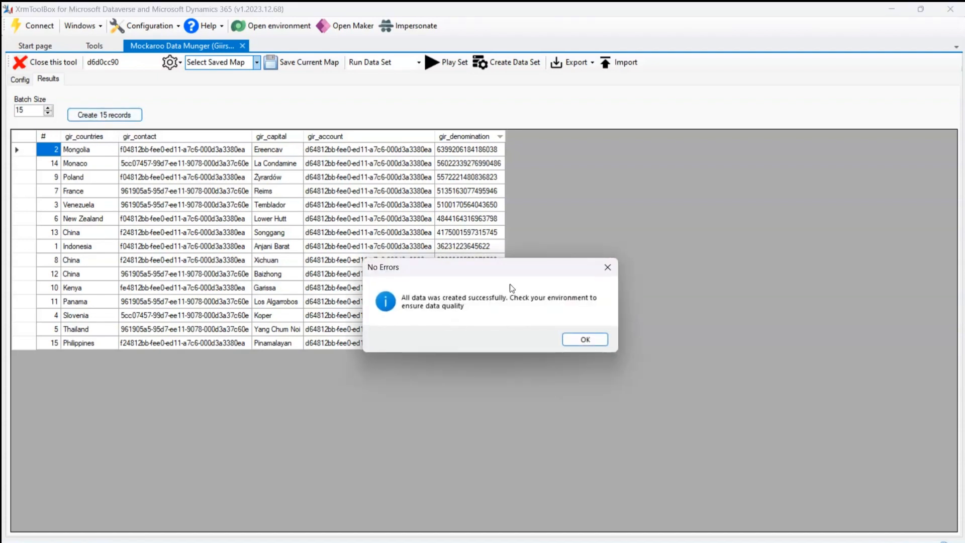
pyautogui.click(596, 341)
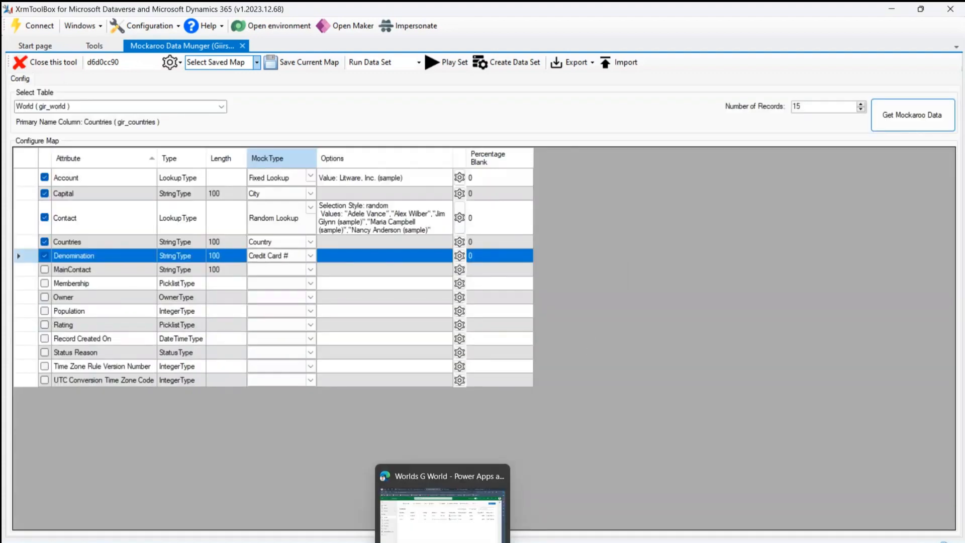
# Step: Switch to World App in the browser and refresh the G World view to examine the created records and their Denomination values
pyautogui.click(442, 505)
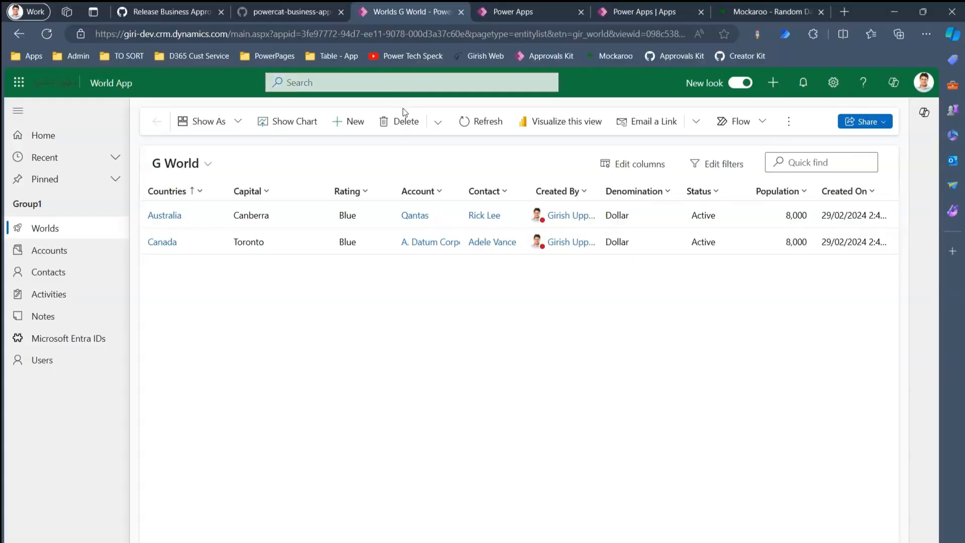
pyautogui.click(470, 121)
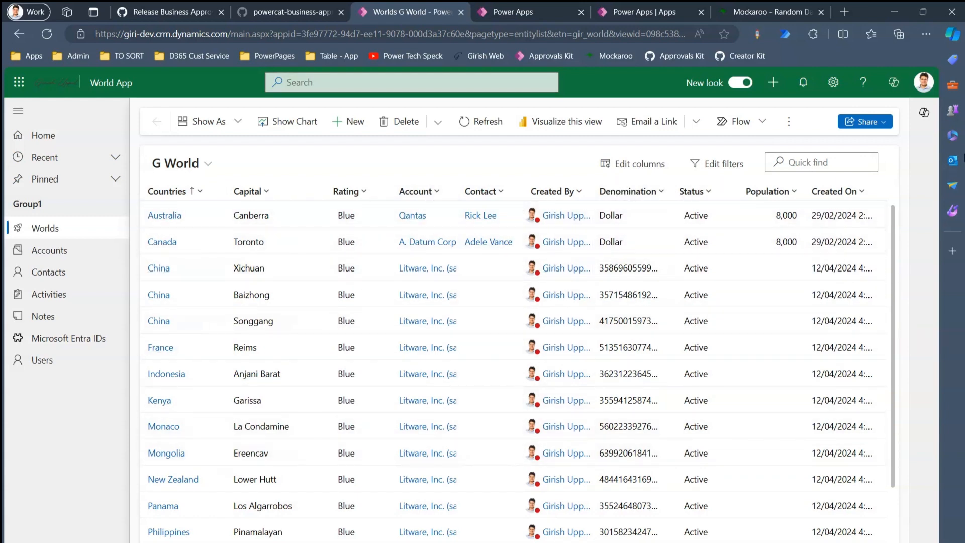
pyautogui.scroll(-2, 902, 227)
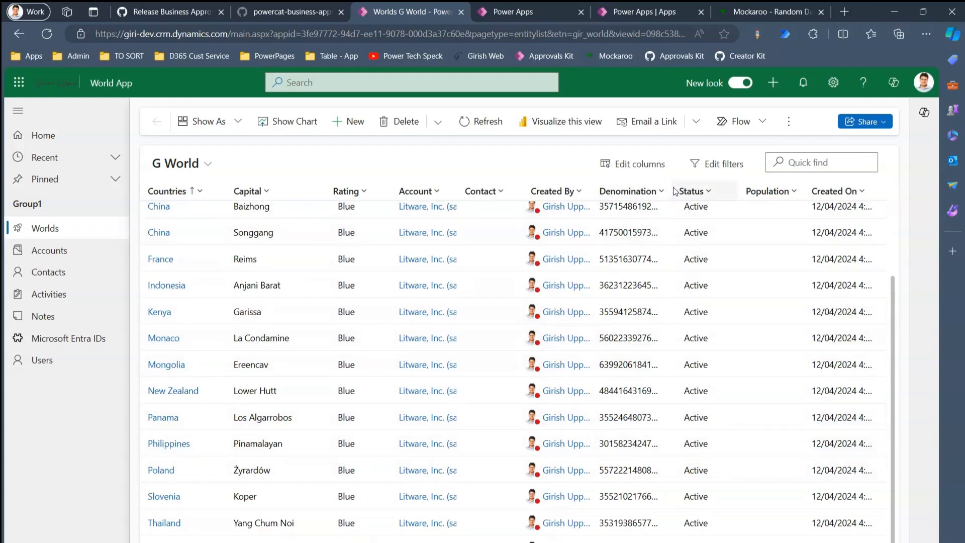
pyautogui.click(642, 211)
pyautogui.click(641, 314)
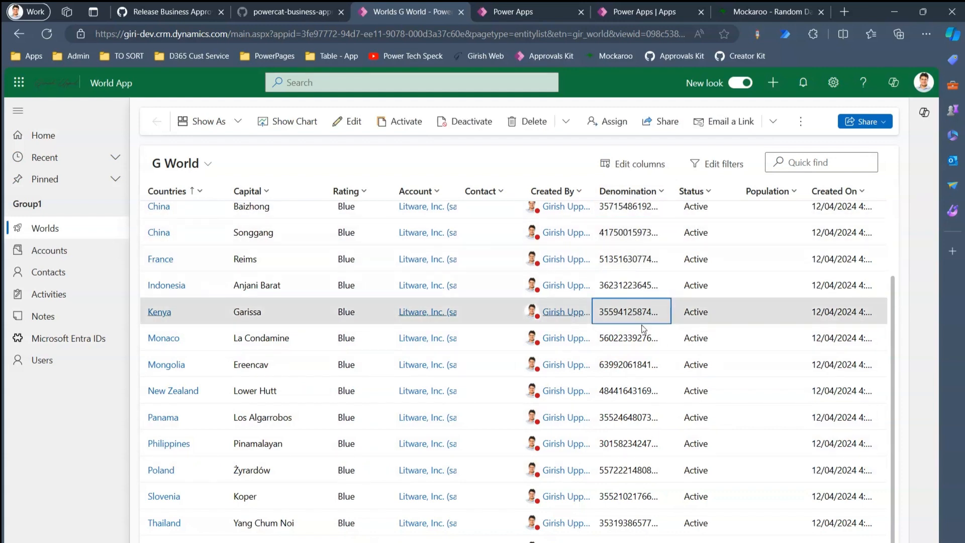
pyautogui.click(641, 354)
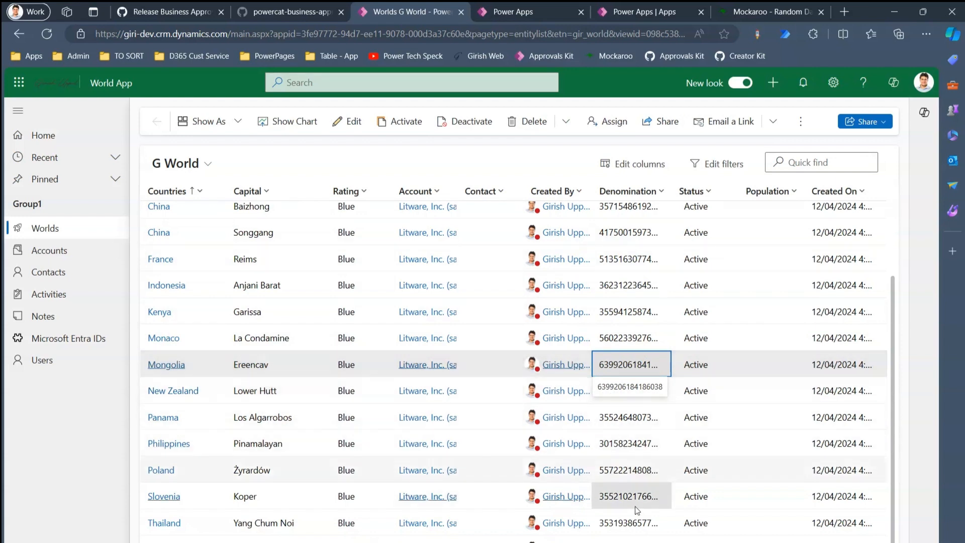
# Step: Switch back to XrmToolBox and check the mock types offered for the MainContact attribute
pyautogui.hotkey('alt', 'Tab')
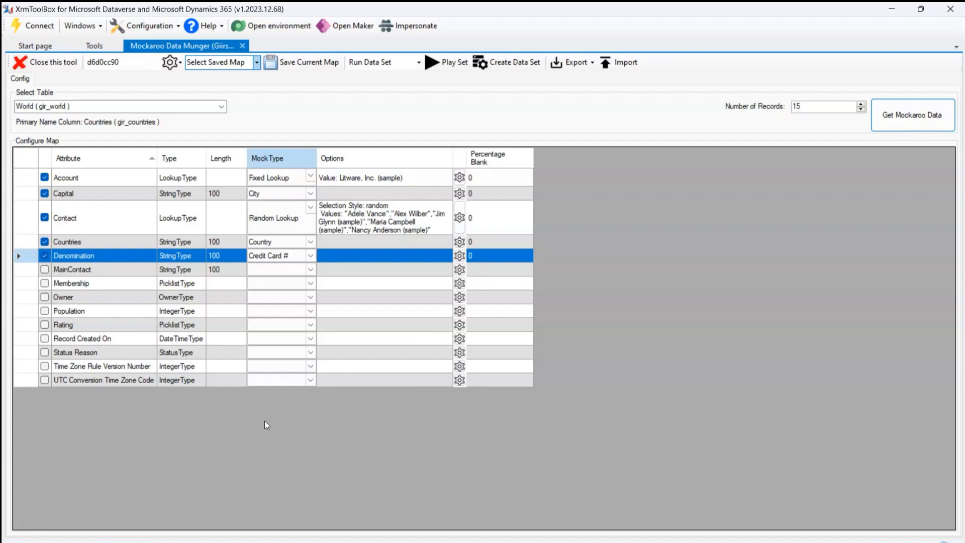
pyautogui.click(312, 270)
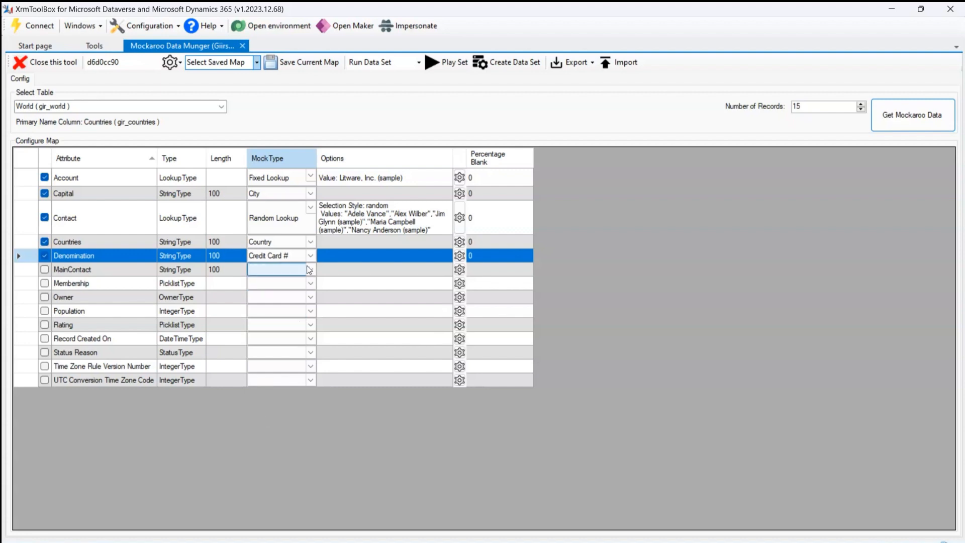
pyautogui.click(312, 271)
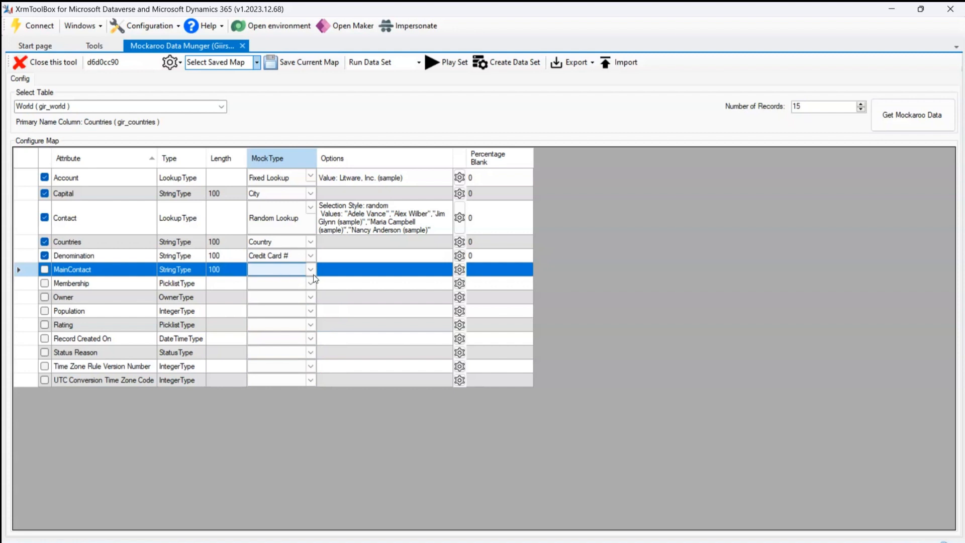
pyautogui.click(312, 273)
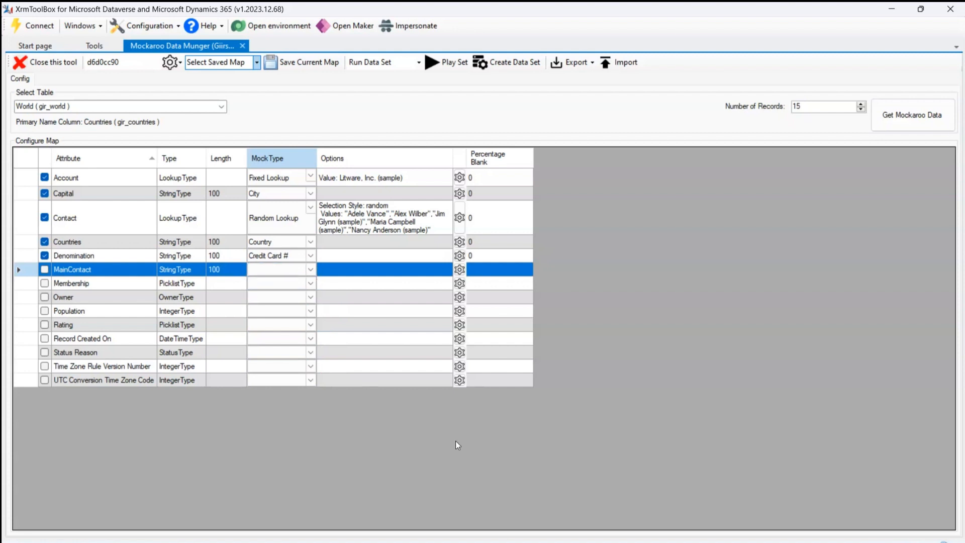
# Step: Switch to the Mockaroo website in the browser and open the type chooser for the ip_address field on its home page
pyautogui.hotkey('alt', 'Tab')
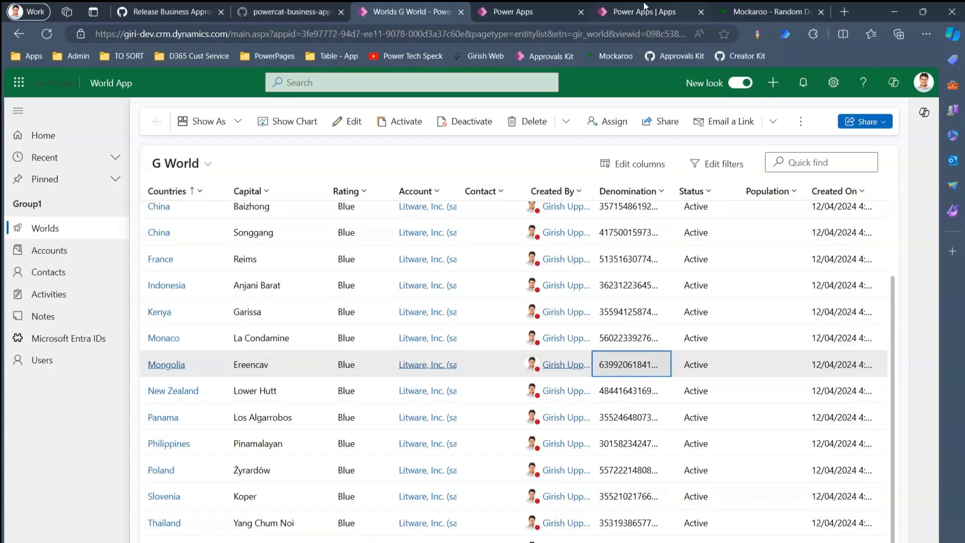
pyautogui.hotkey('ctrl', 'Tab')
pyautogui.hotkey('ctrl', 'Tab')
pyautogui.hotkey('ctrl', 'Tab')
pyautogui.click(167, 89)
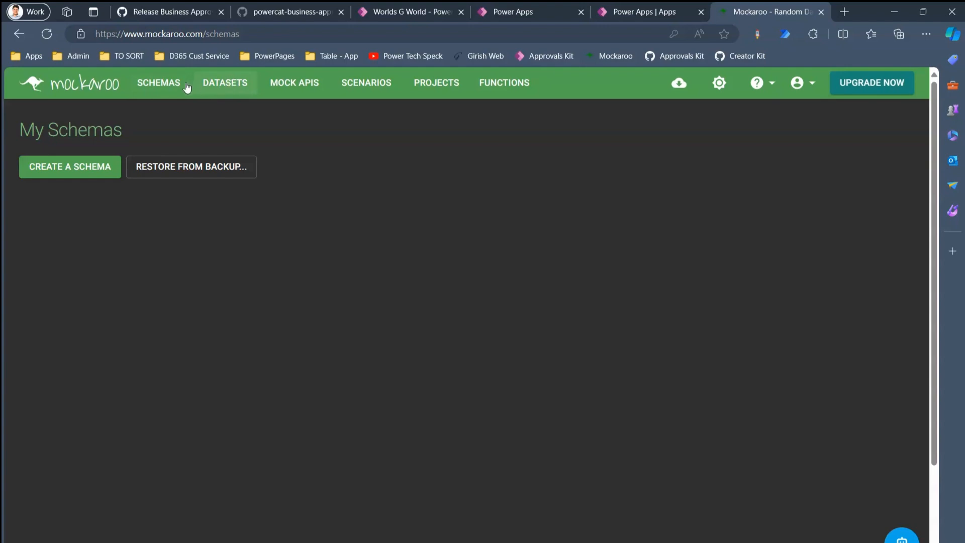
pyautogui.click(105, 87)
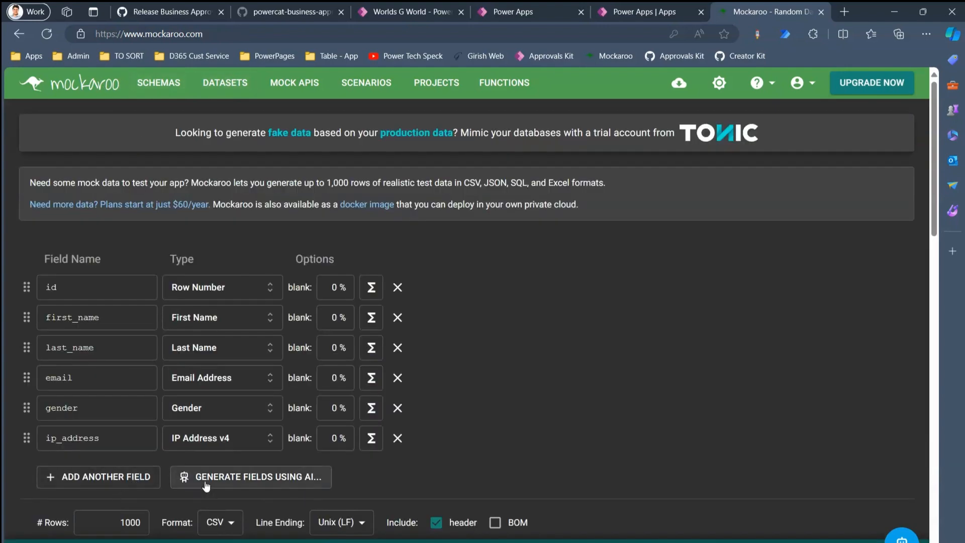
pyautogui.click(260, 441)
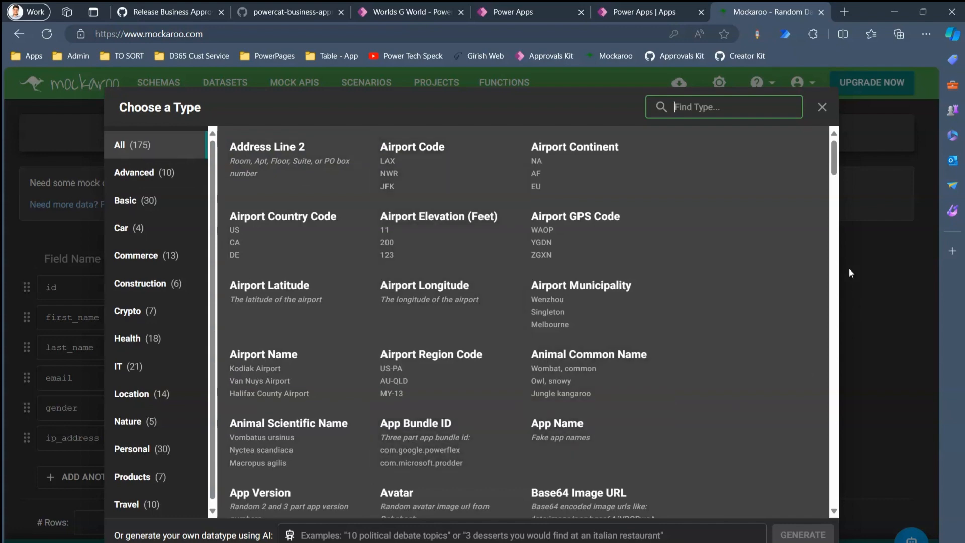
# Step: Browse the full list of Mockaroo data types with their sample values, and return to XrmToolBox
pyautogui.click(832, 189)
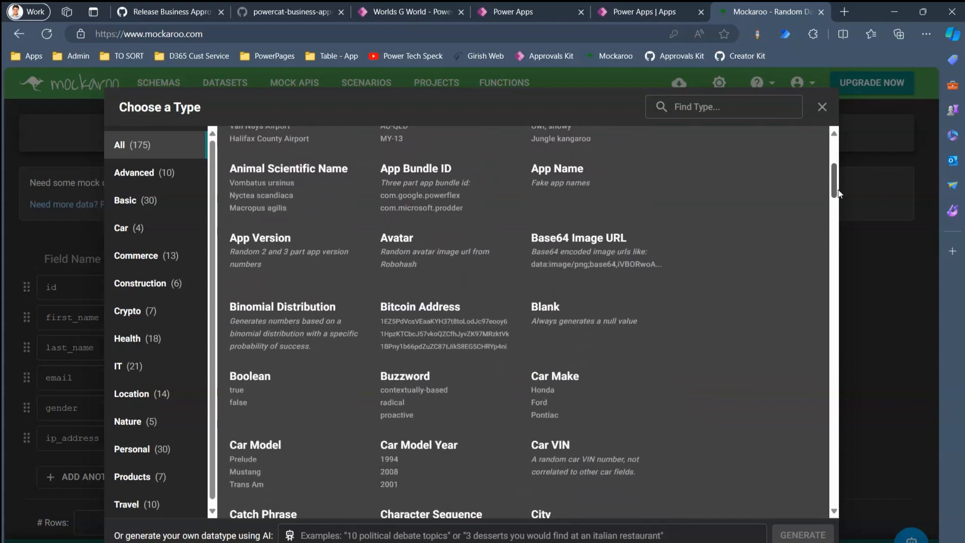
pyautogui.moveTo(840, 196); pyautogui.dragTo(849, 230)
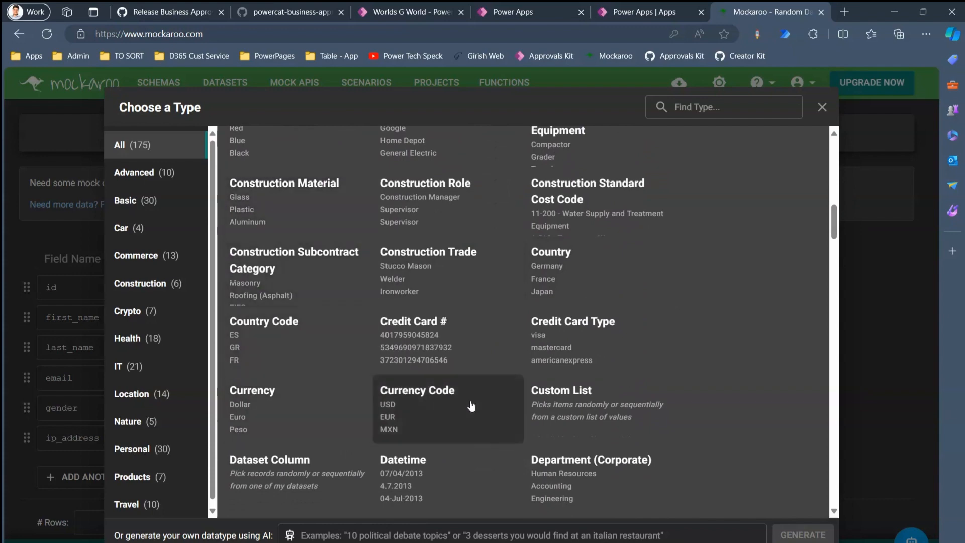
pyautogui.moveTo(833, 233); pyautogui.dragTo(839, 285)
pyautogui.scroll(-3, 838, 287)
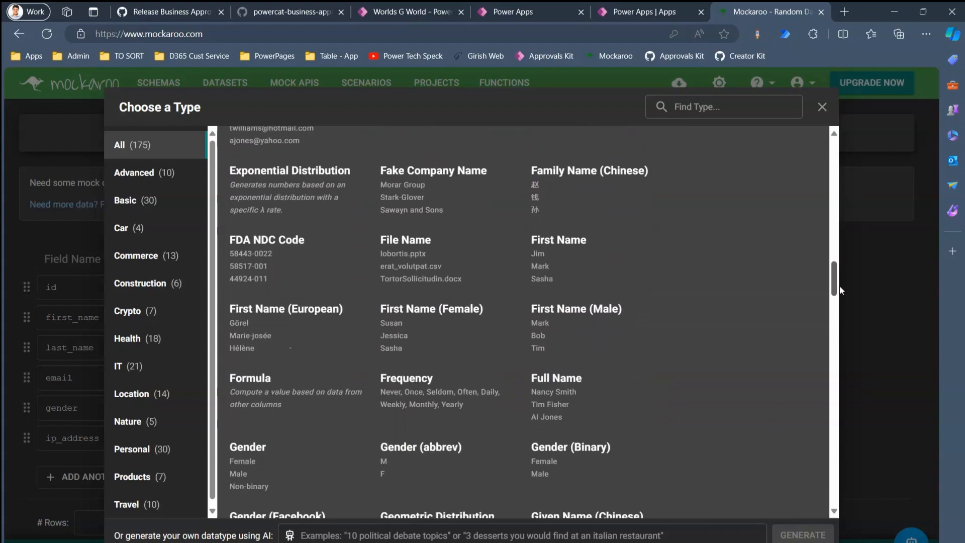
pyautogui.scroll(-10, 845, 305)
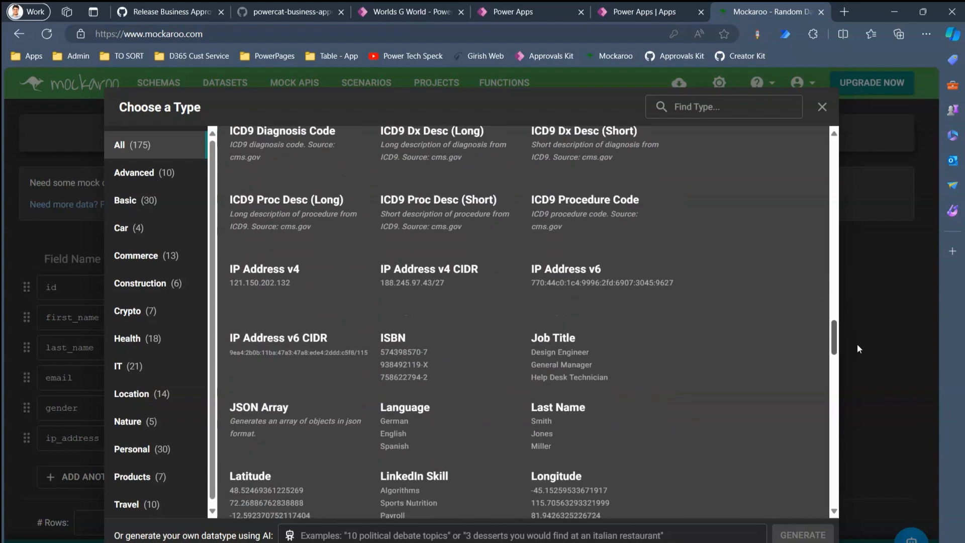
pyautogui.scroll(-6, 858, 347)
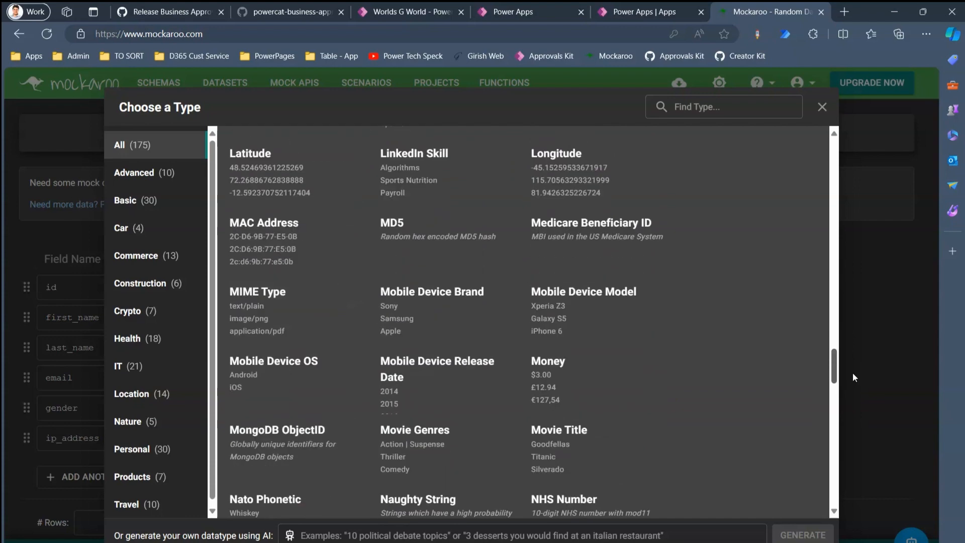
pyautogui.scroll(-9, 853, 377)
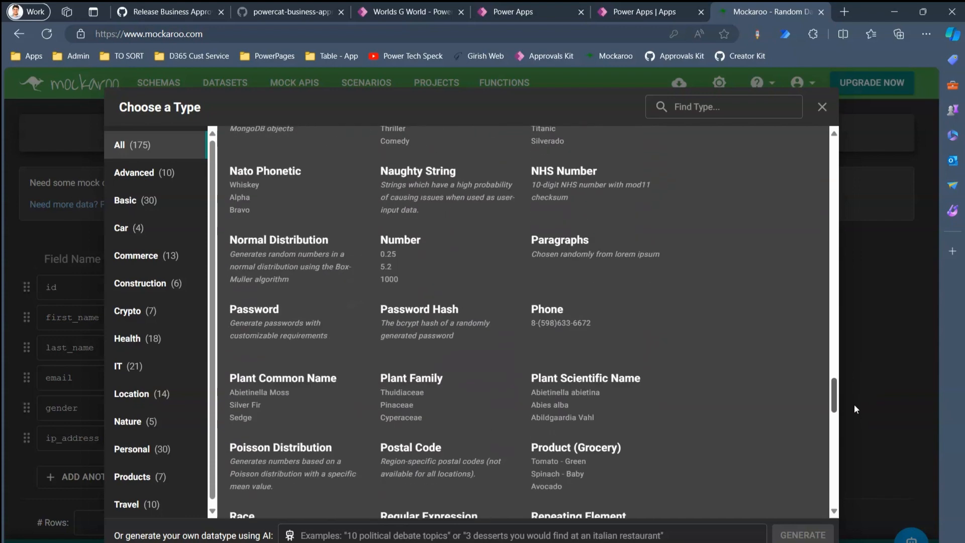
pyautogui.scroll(-5, 854, 416)
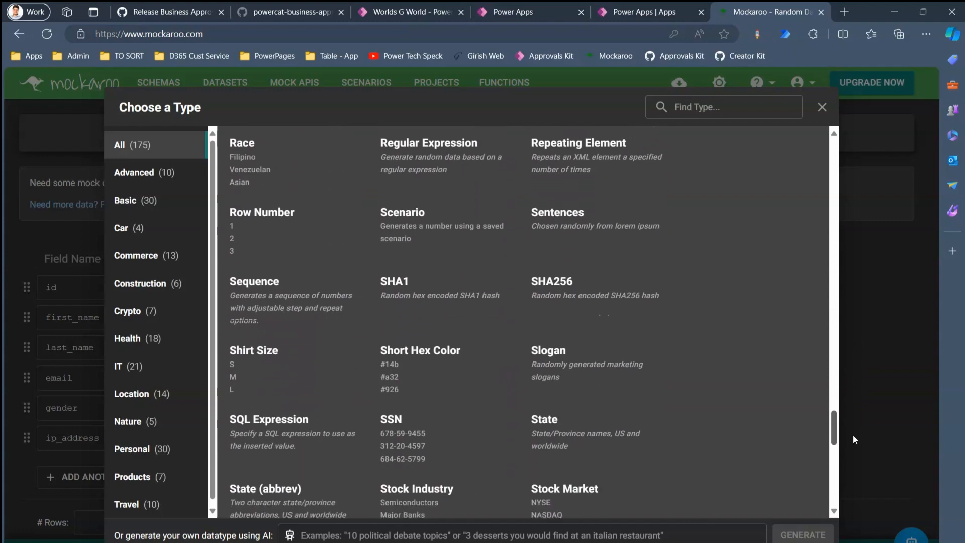
pyautogui.scroll(-2, 855, 443)
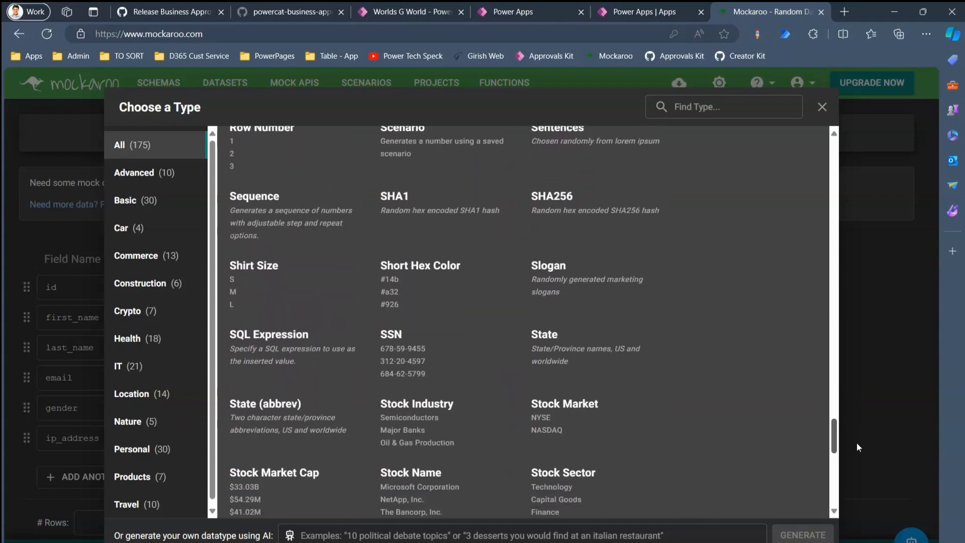
pyautogui.scroll(-5, 857, 452)
pyautogui.scroll(-2, 858, 475)
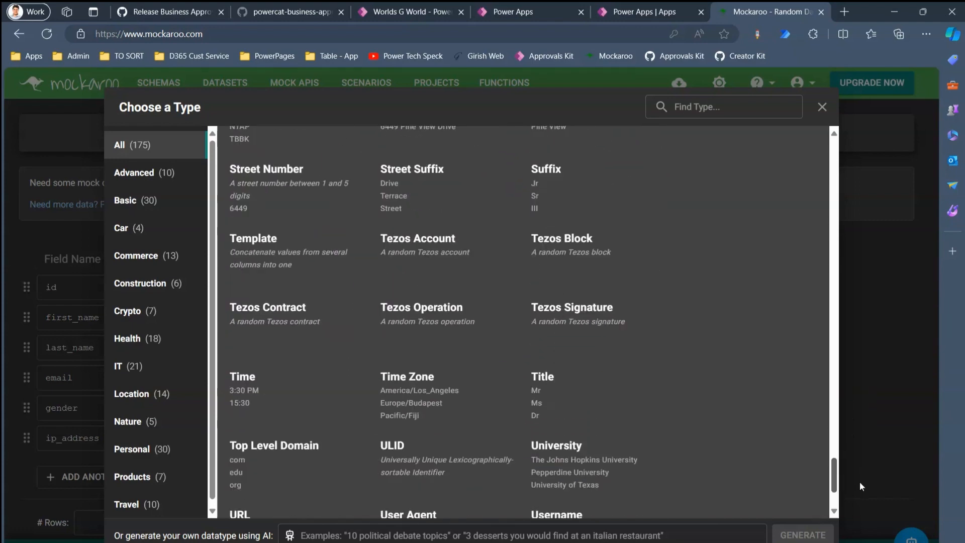
pyautogui.scroll(-1, 861, 486)
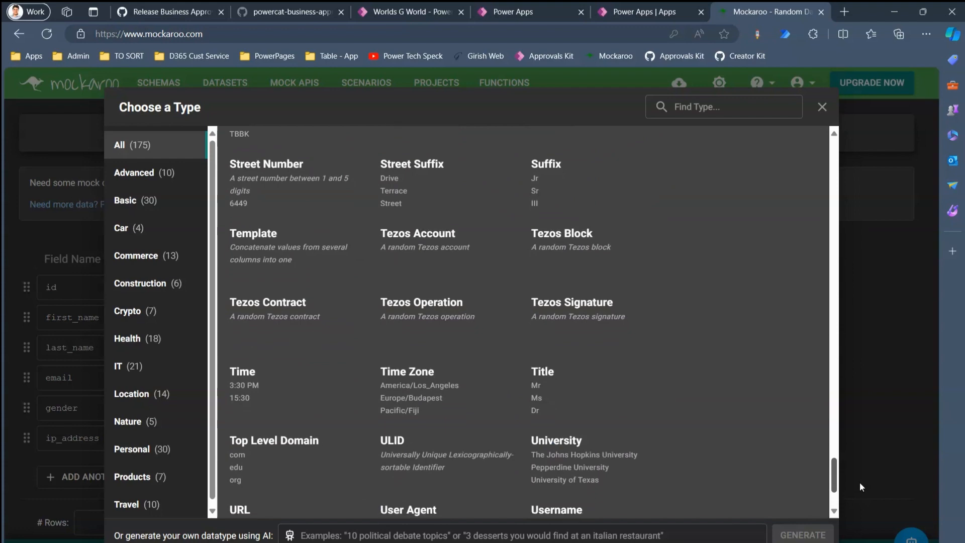
pyautogui.scroll(-2, 862, 495)
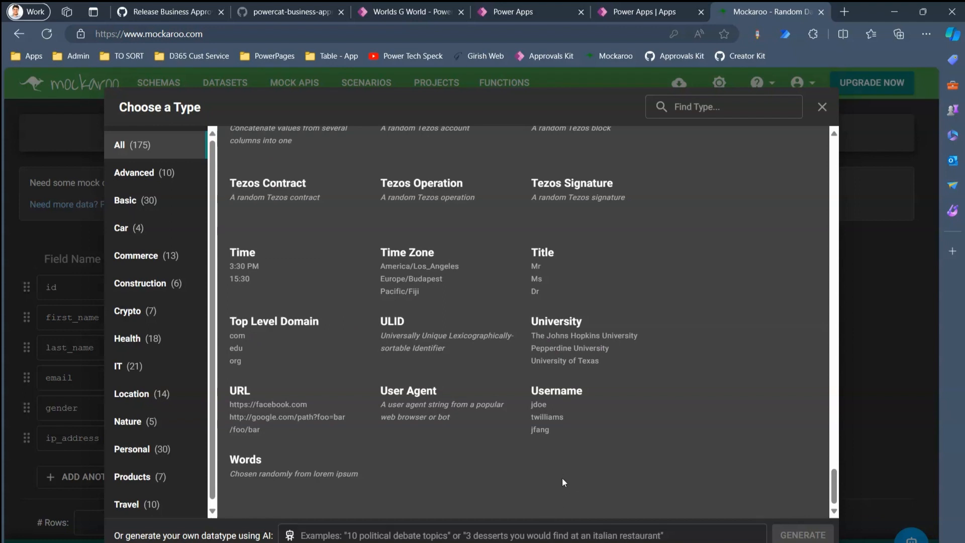
pyautogui.moveTo(553, 542)
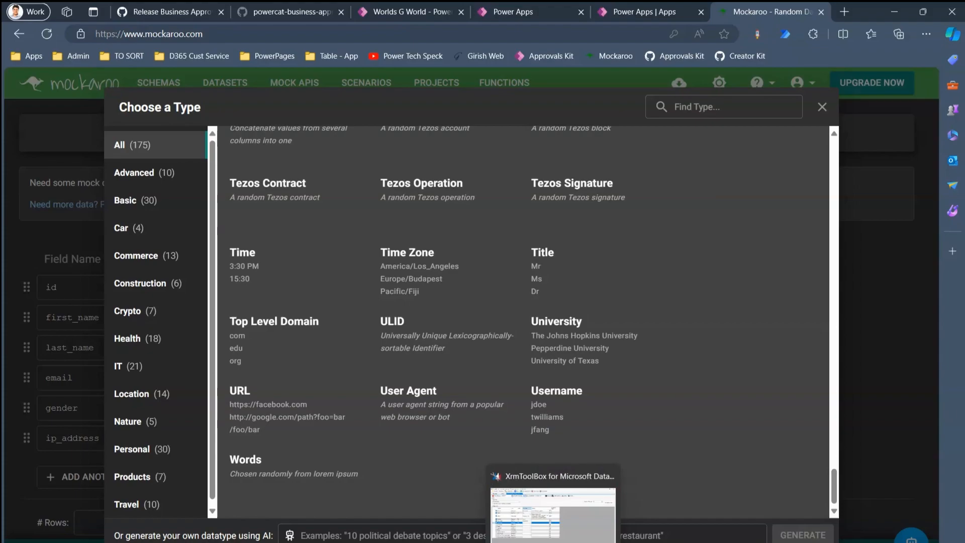
pyautogui.click(553, 515)
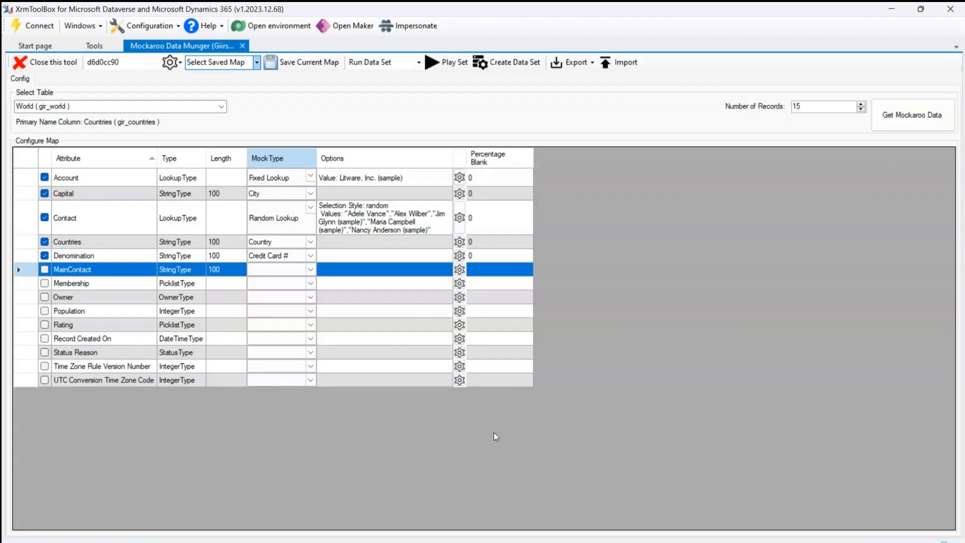